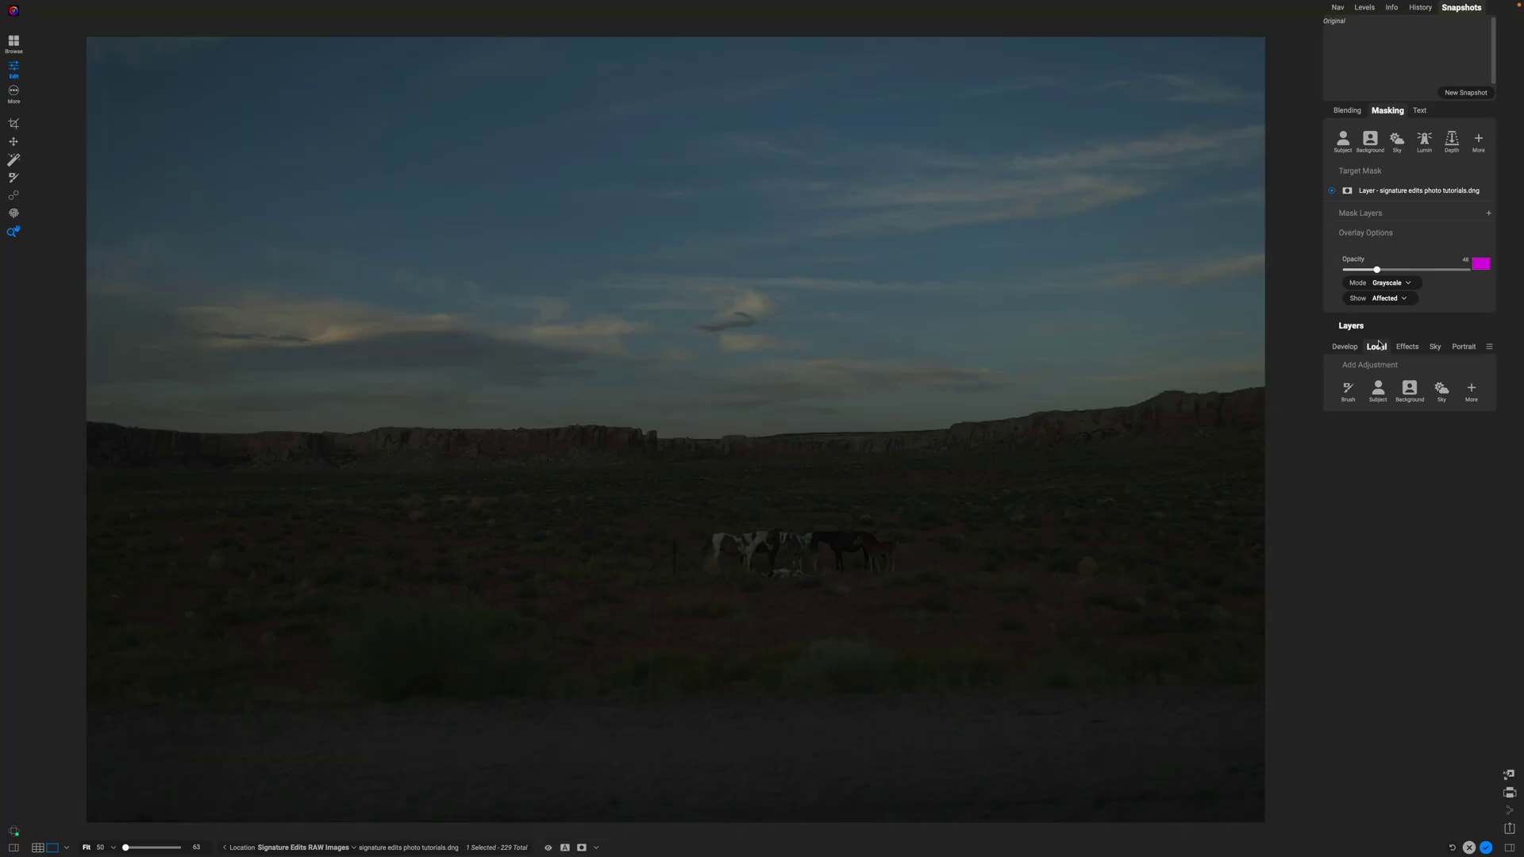
Add a Sky local adjustment, raise its Exposure to 1.61, and preview the mask in grayscale.
{"action": "mouse_move", "coordinate": [1381, 358]}
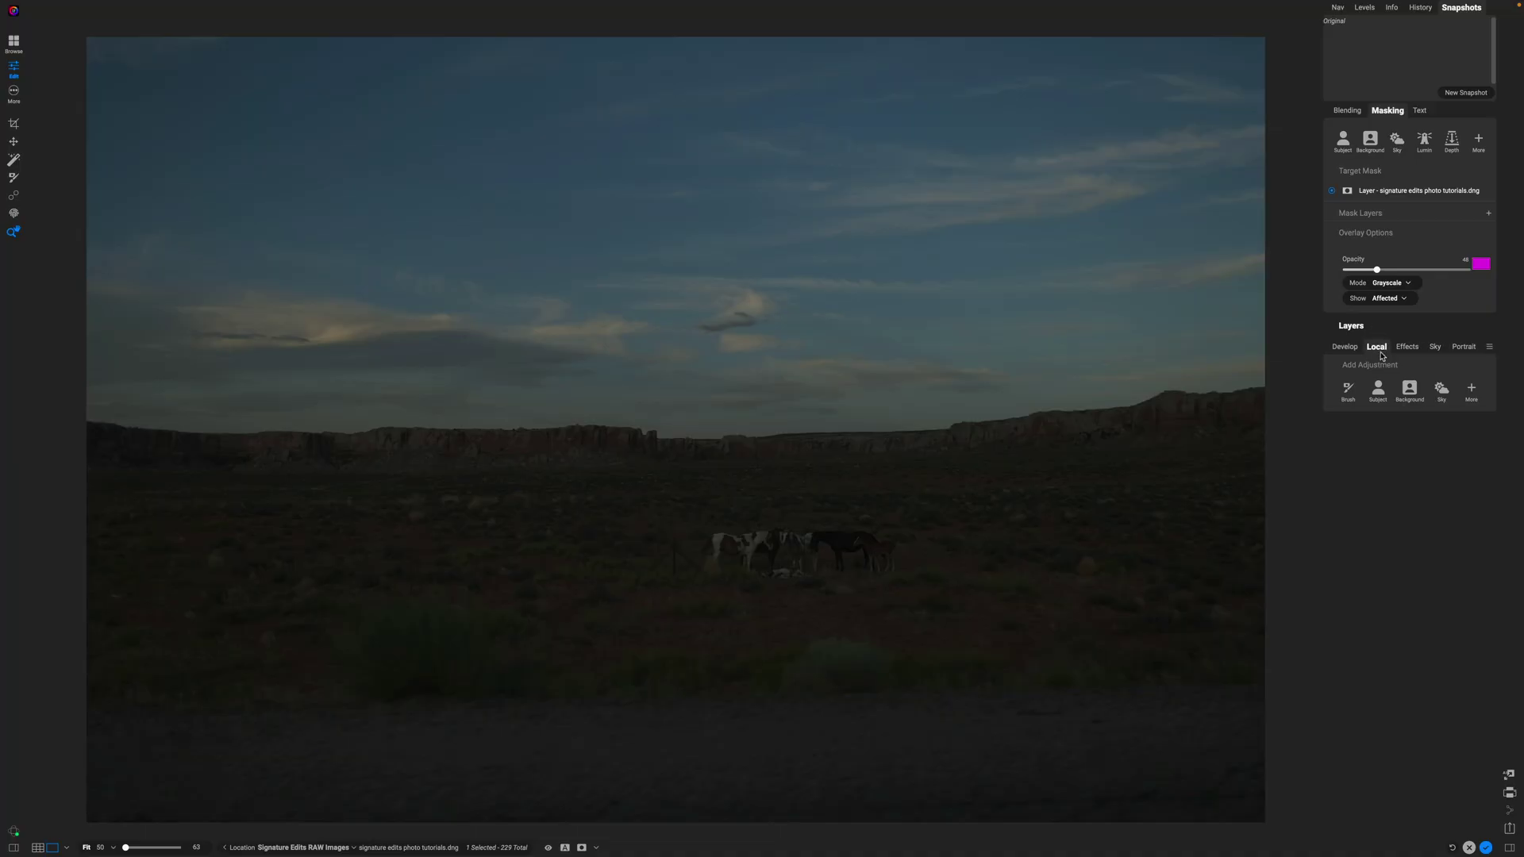
{"action": "left_click", "coordinate": [1442, 391]}
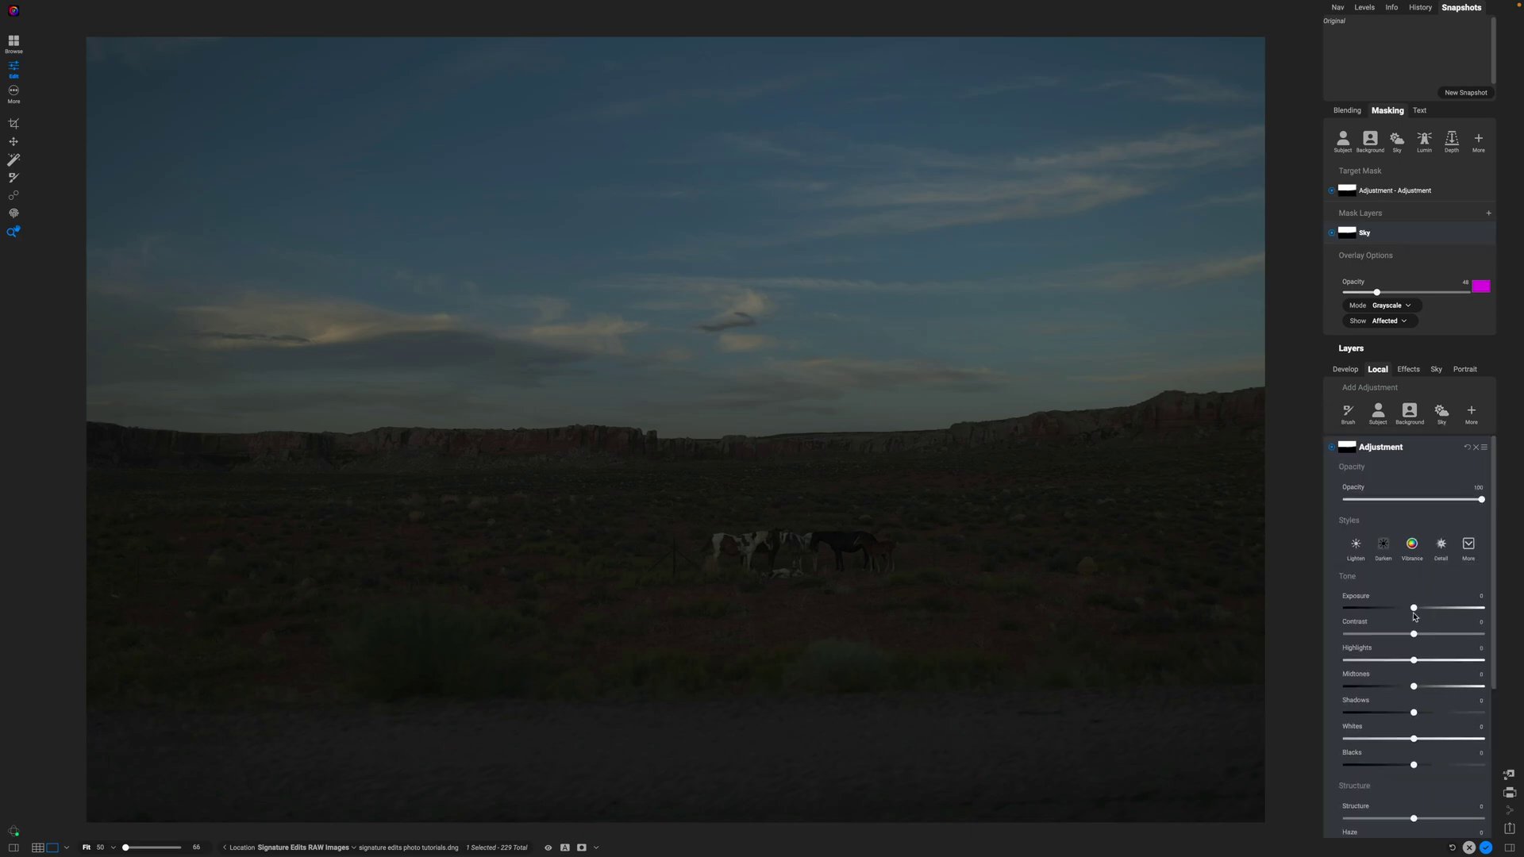
{"action": "left_click_drag", "start_coordinate": [1413, 607], "coordinate": [1438, 608]}
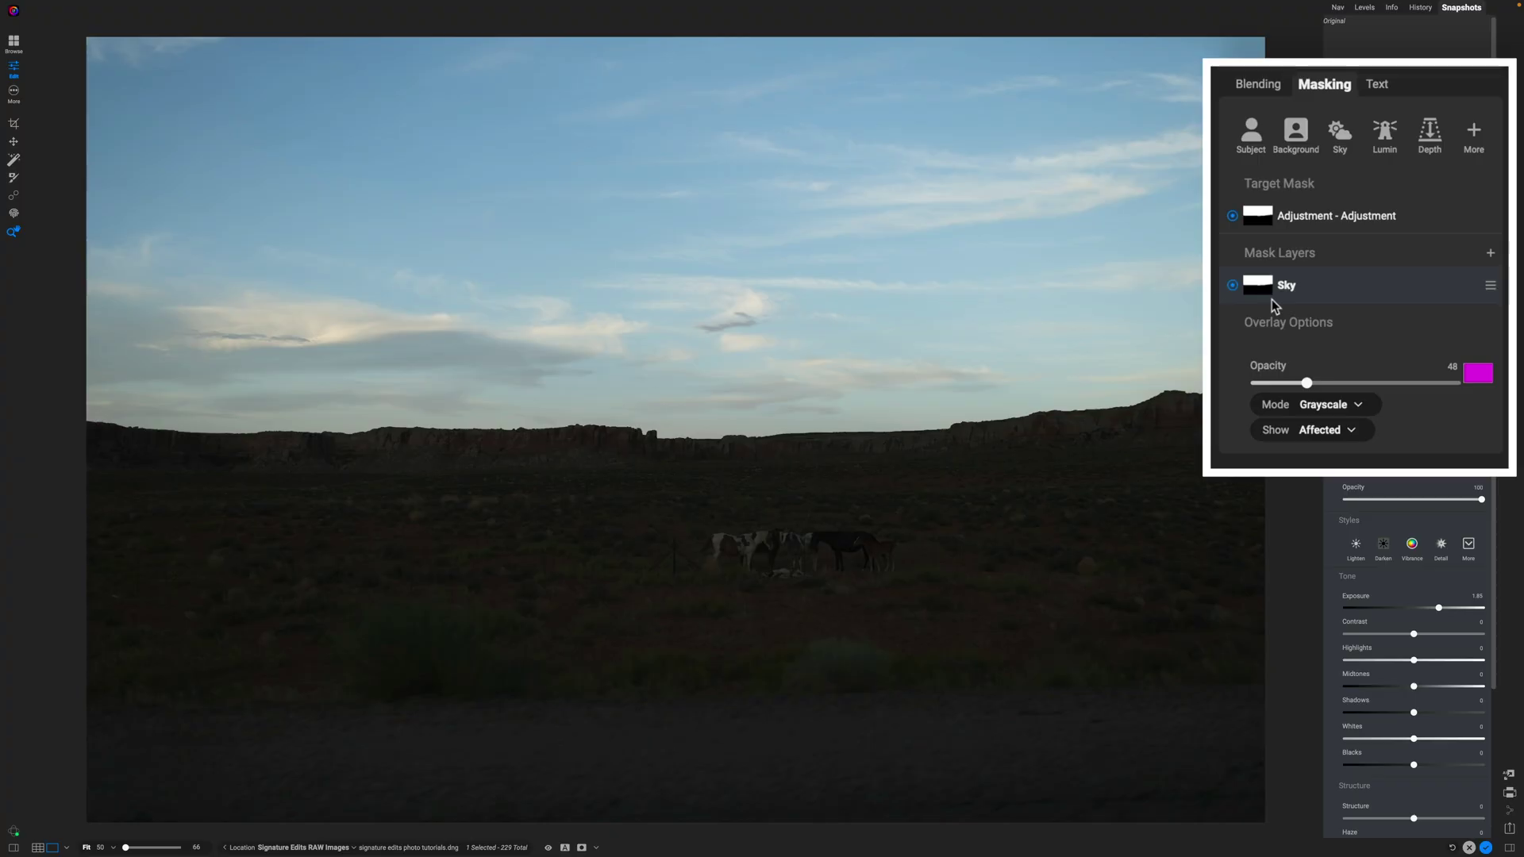
{"action": "key", "text": "ctrl+m"}
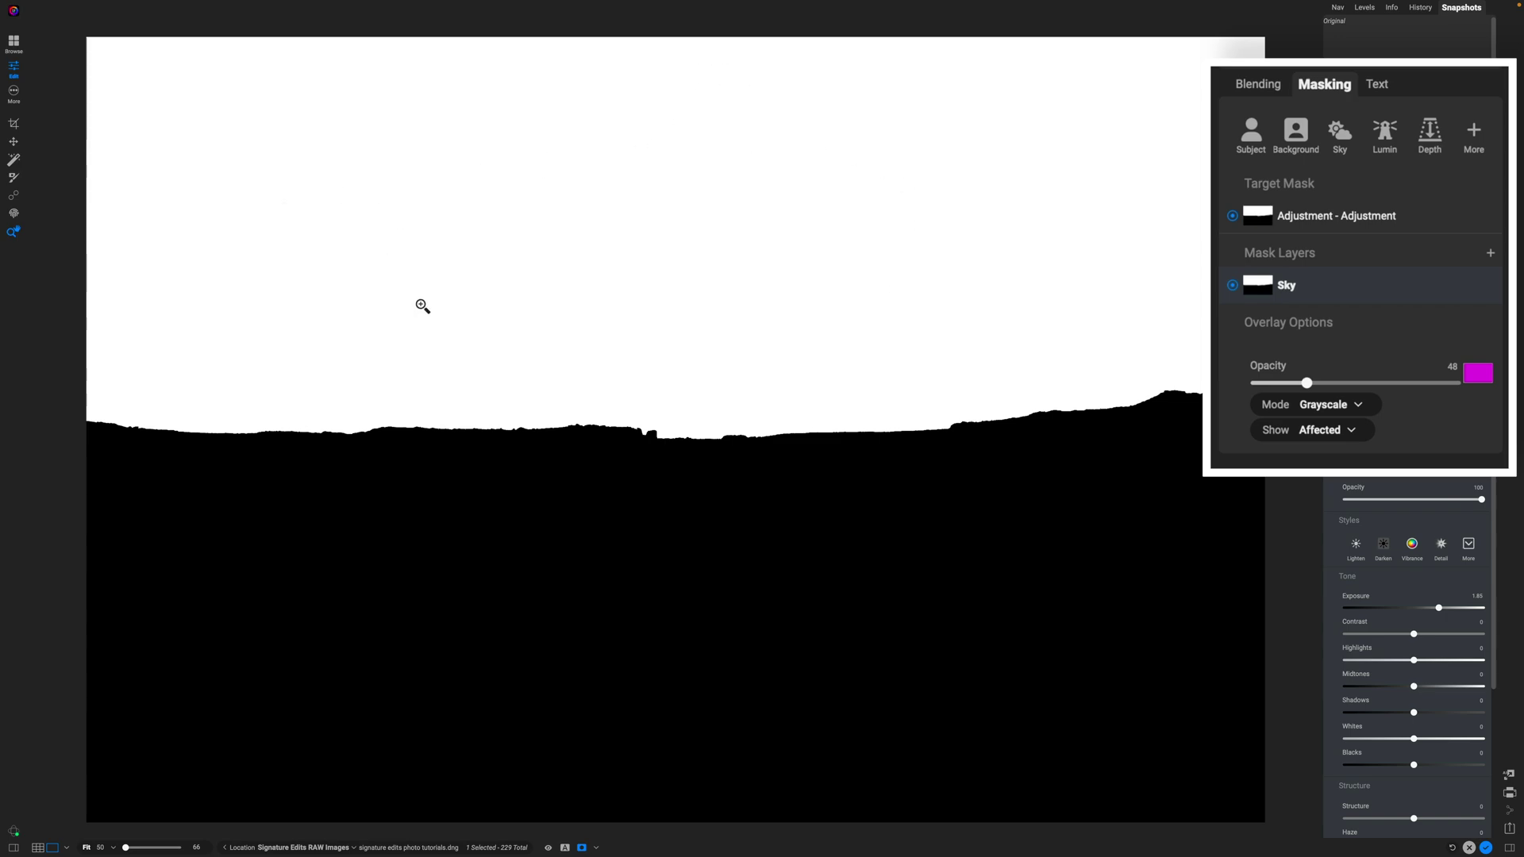
Return to the colour photo view and bring up the Brush options in the Mask Layers list.
{"action": "key", "text": "ctrl+m"}
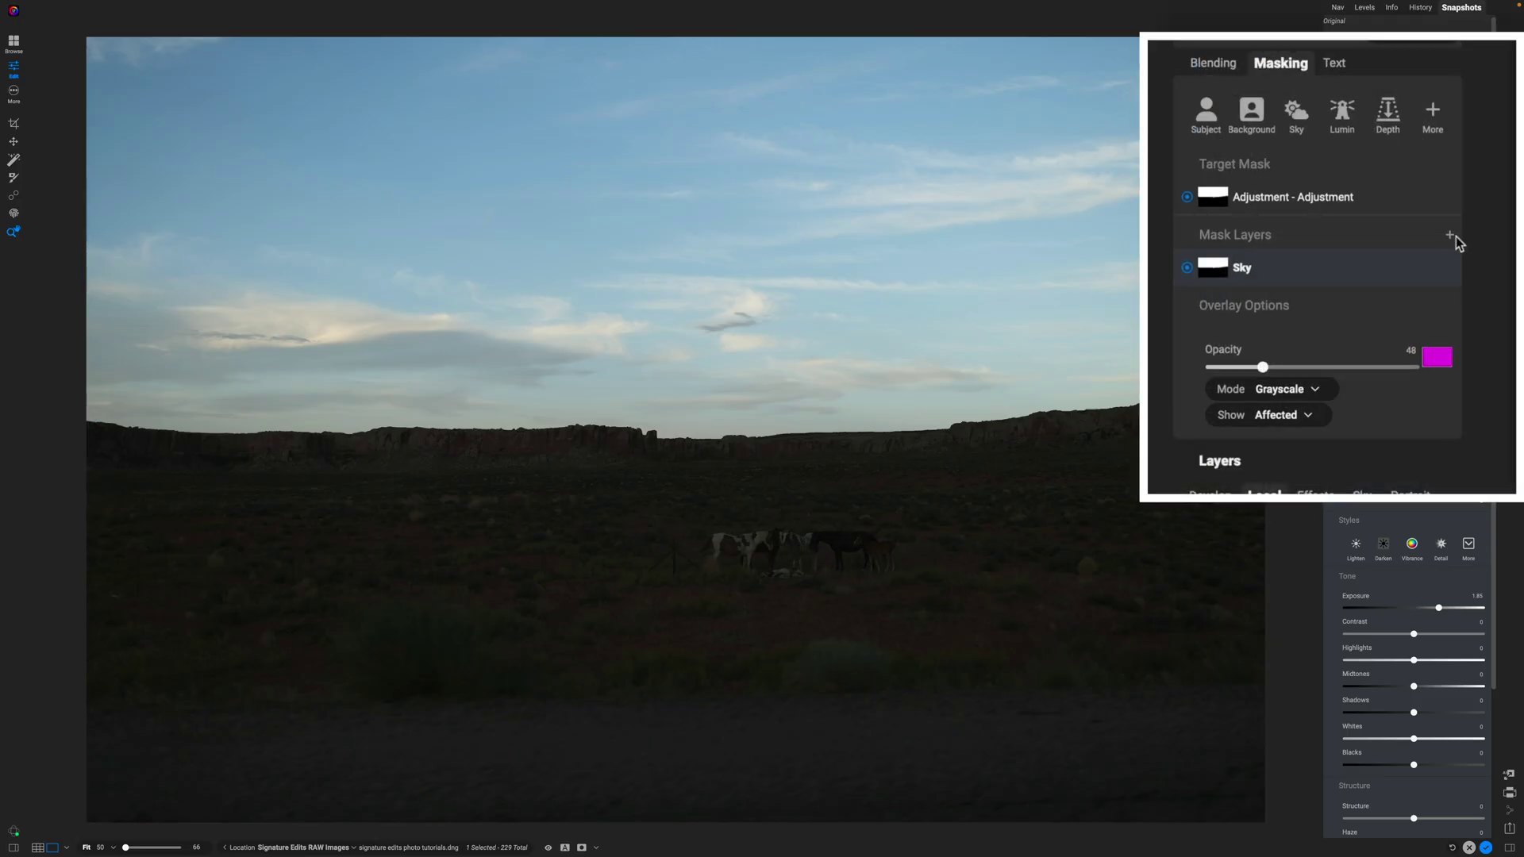
{"action": "left_click", "coordinate": [1449, 238]}
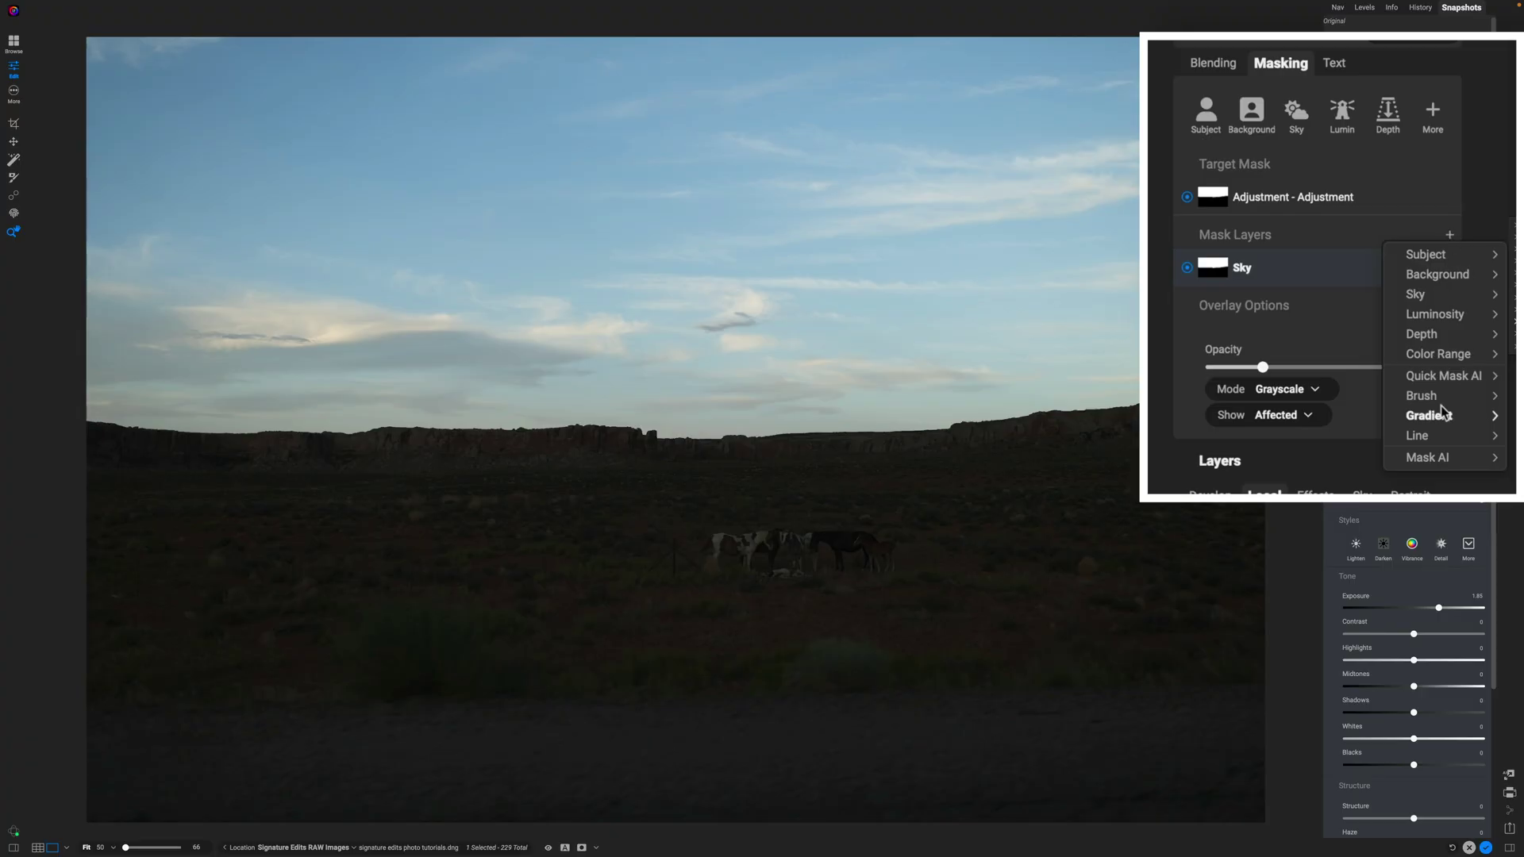
{"action": "mouse_move", "coordinate": [1443, 398]}
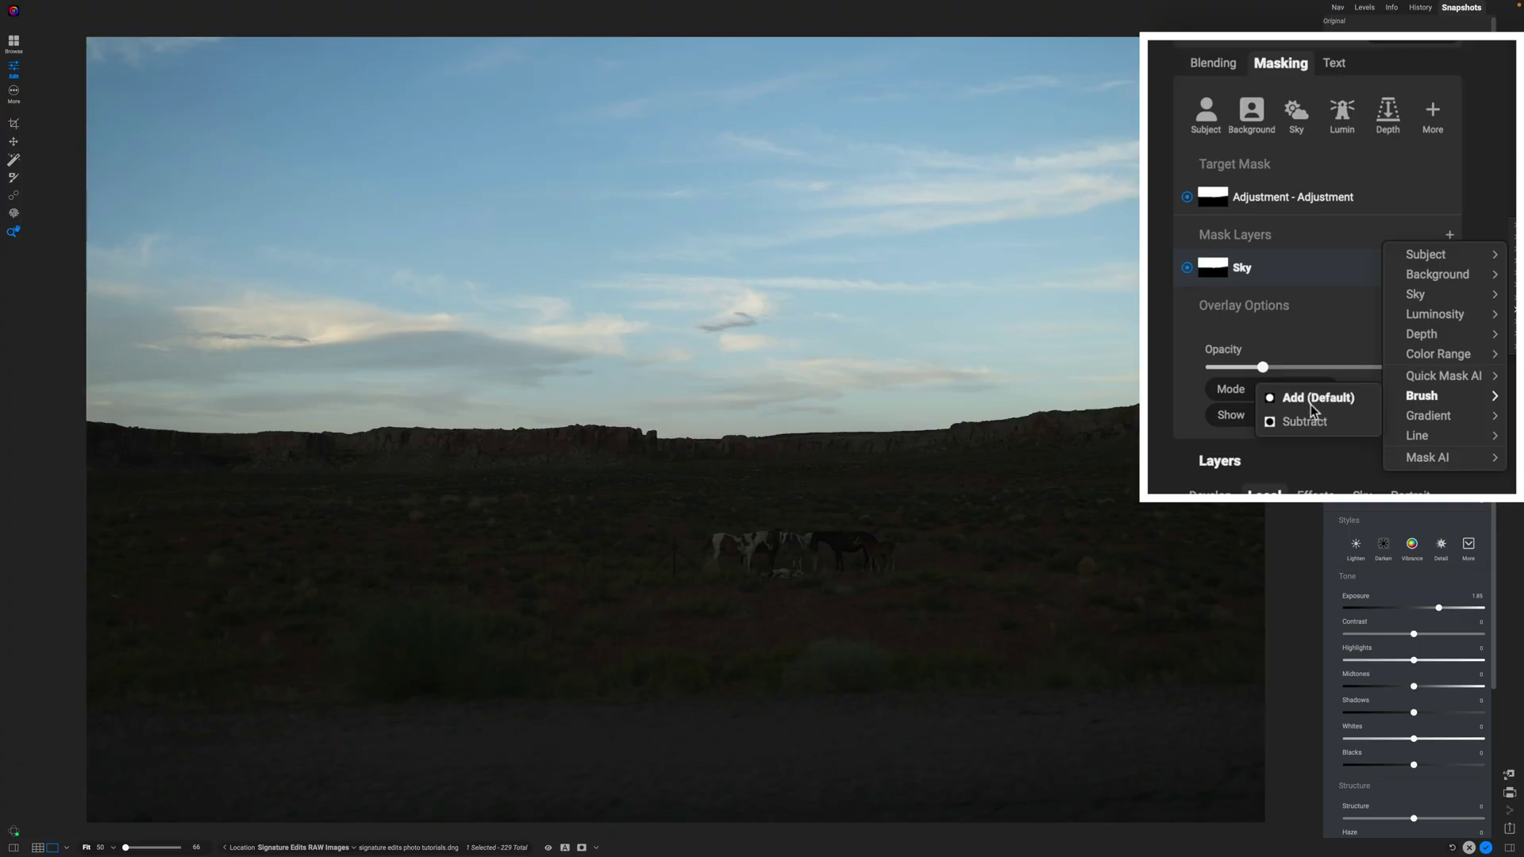
Add a default Brush mask layer, enlarge the brush, paint over the horses, and view the combined mask.
{"action": "left_click", "coordinate": [1312, 400]}
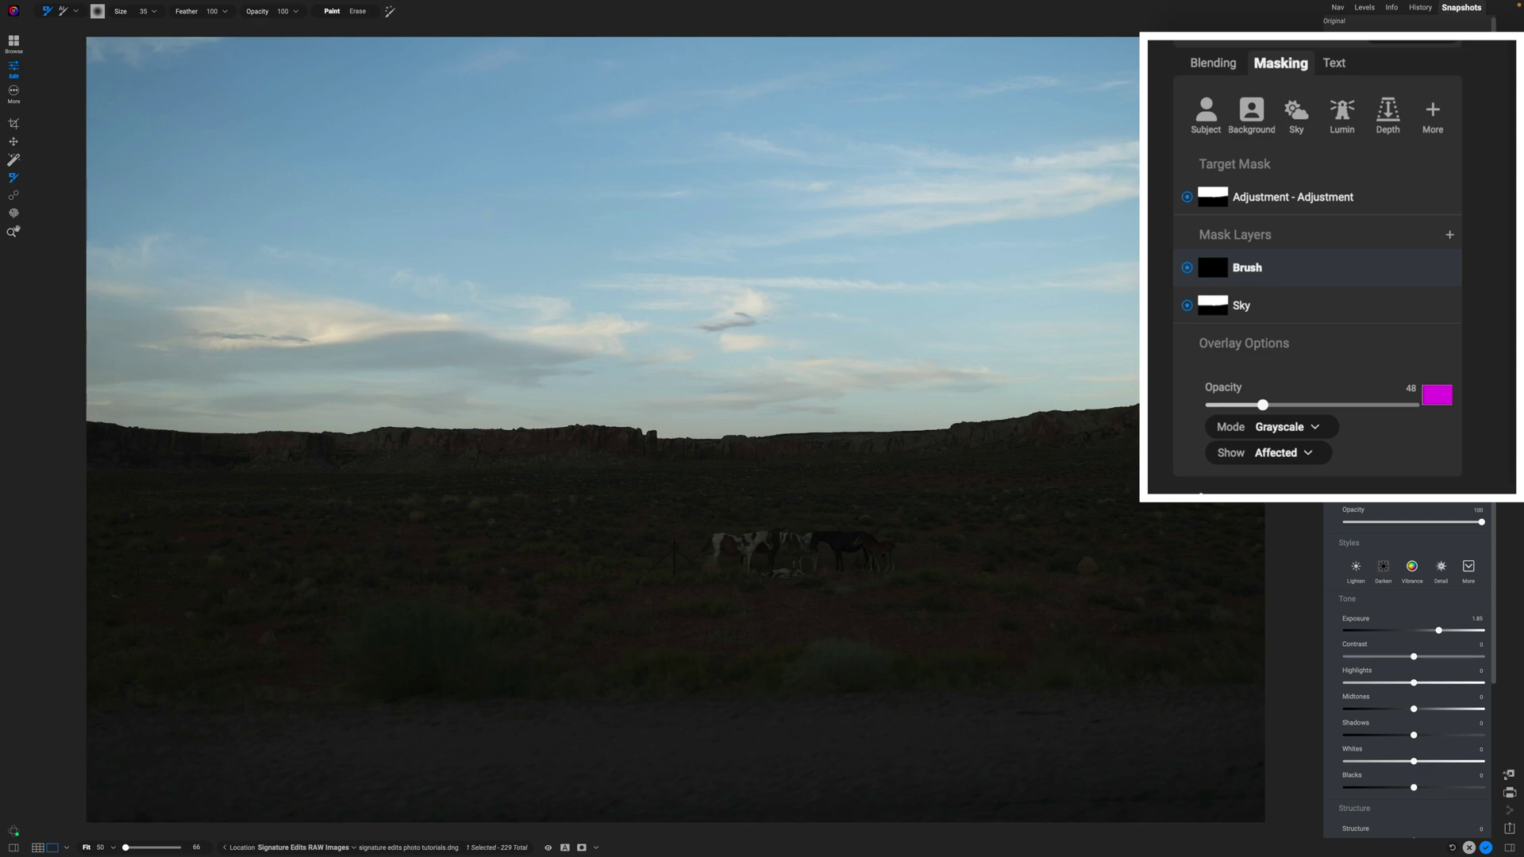
{"action": "key", "text": "bracketright"}
{"action": "key", "text": "bracketright"}
{"action": "key", "text": "bracketright"}
{"action": "key", "text": "bracketright"}
{"action": "key", "text": "bracketright"}
{"action": "key", "text": "bracketright"}
{"action": "key", "text": "bracketright"}
{"action": "key", "text": "bracketright"}
{"action": "key", "text": "bracketright"}
{"action": "key", "text": "bracketright"}
{"action": "key", "text": "bracketright"}
{"action": "key", "text": "bracketright"}
{"action": "mouse_move", "coordinate": [711, 555]}
{"action": "left_mouse_down"}
{"action": "mouse_move", "coordinate": [905, 551]}
{"action": "mouse_move", "coordinate": [692, 551]}
{"action": "mouse_move", "coordinate": [901, 552]}
{"action": "left_mouse_up"}
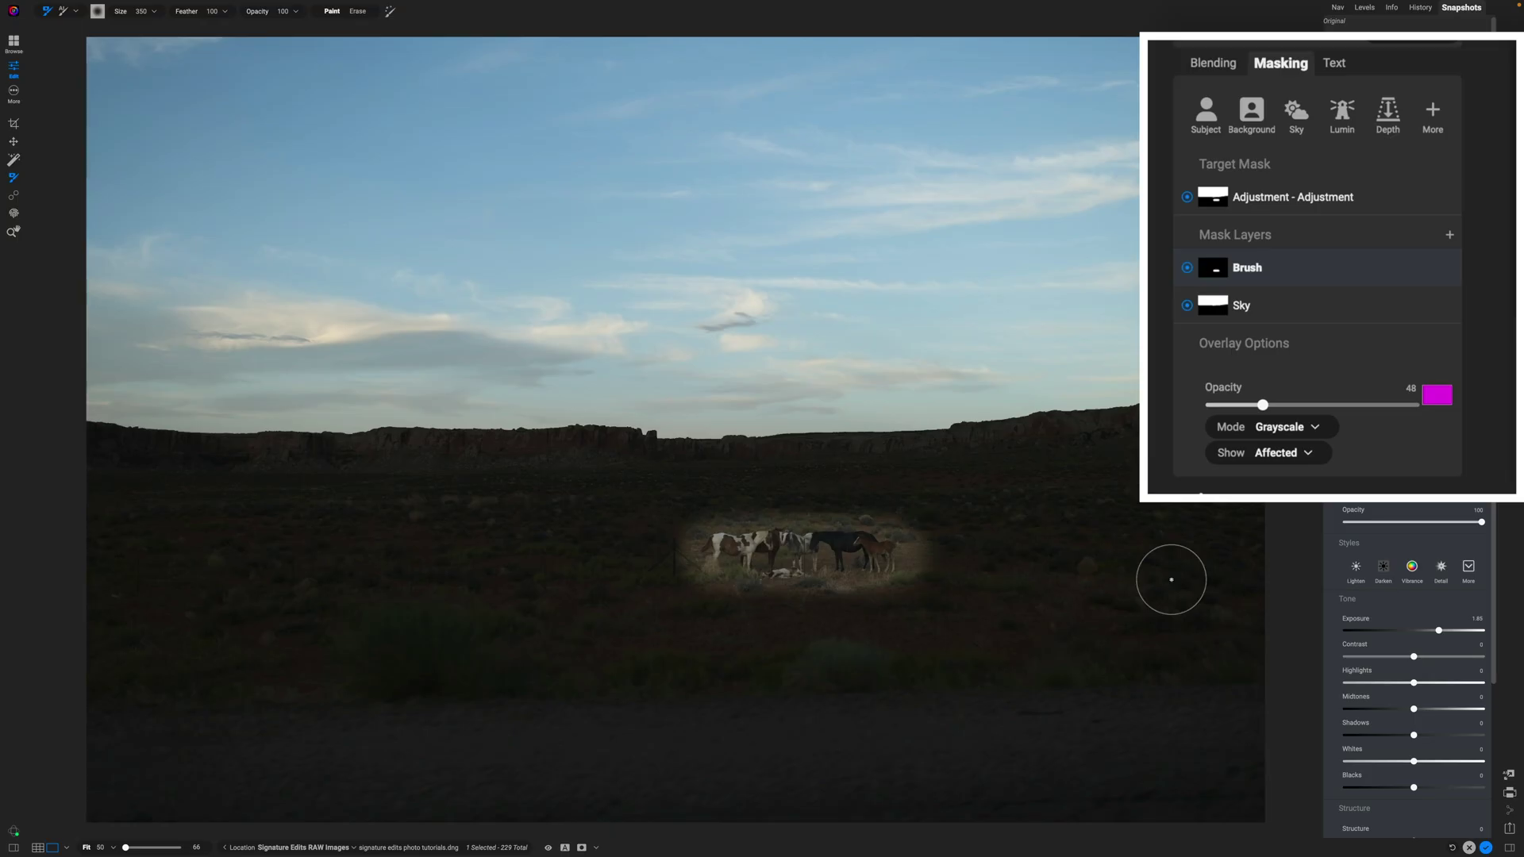
{"action": "key", "text": "ctrl+m"}
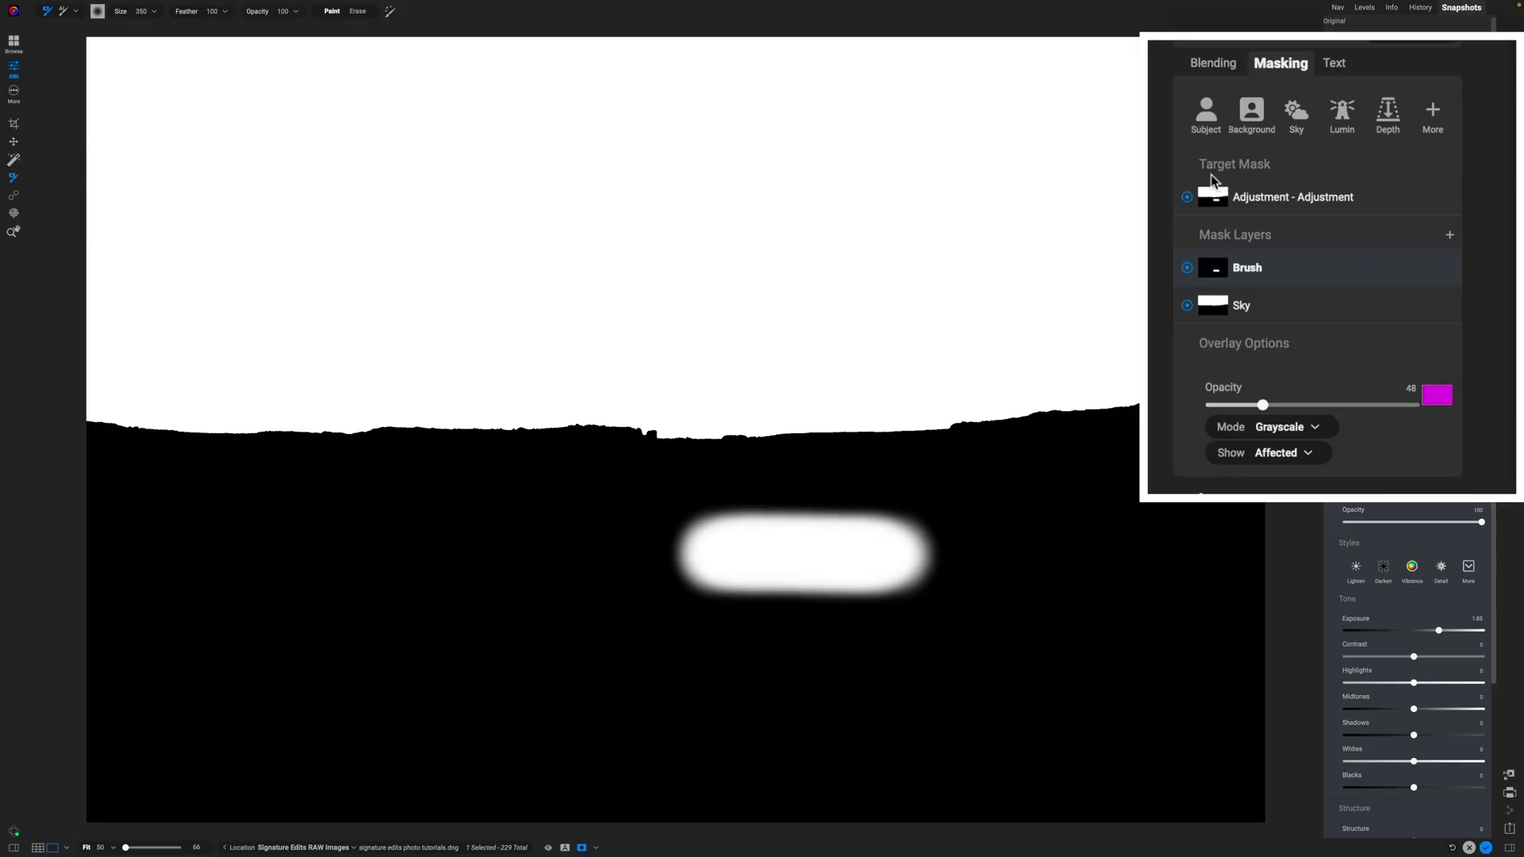
{"action": "left_click", "coordinate": [1187, 269]}
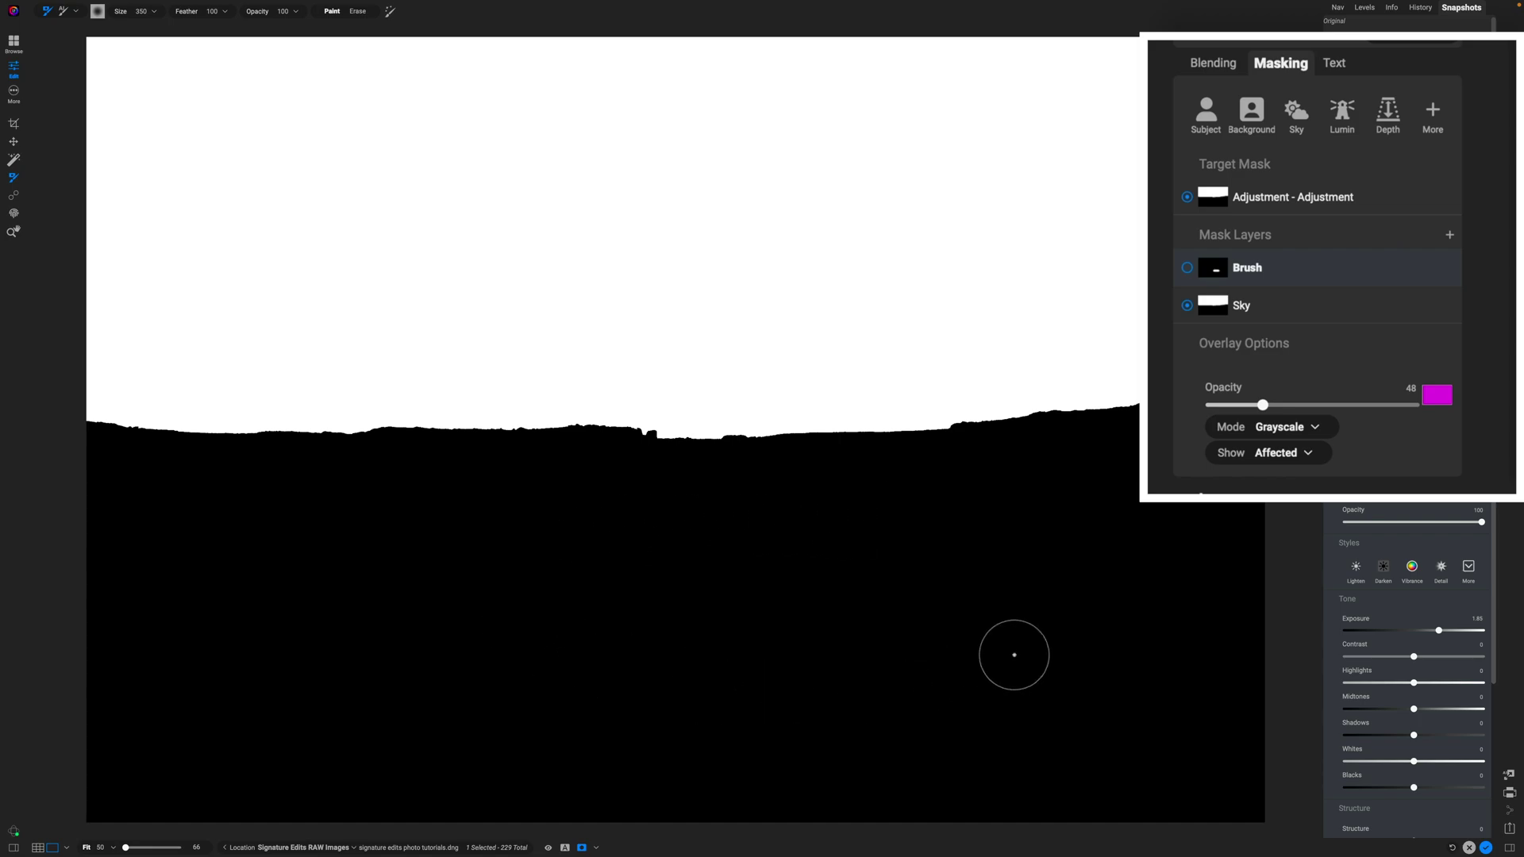
{"action": "left_click", "coordinate": [1188, 268]}
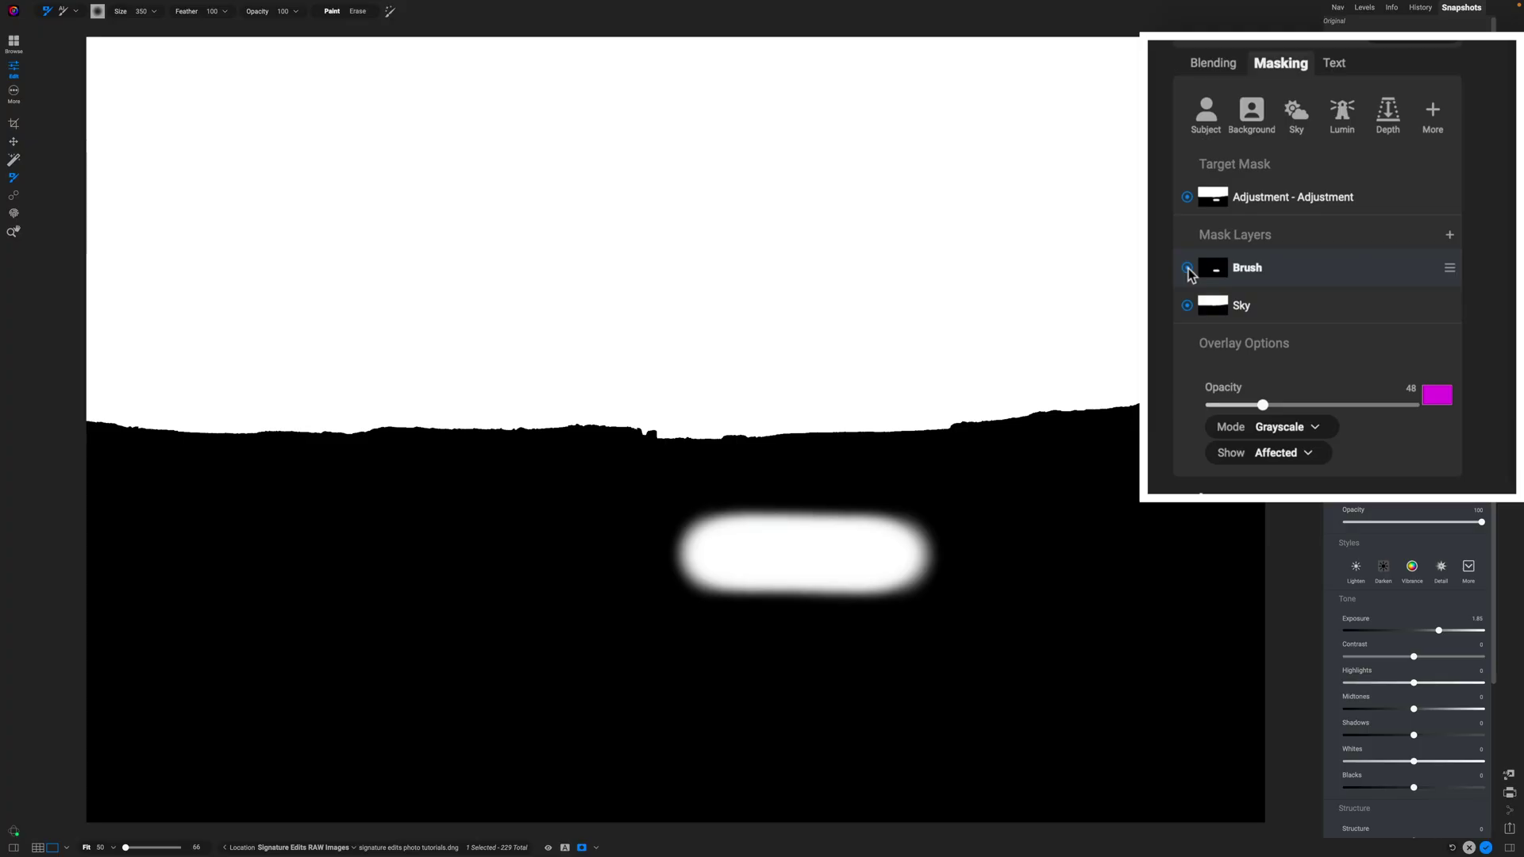
{"action": "left_click", "coordinate": [1186, 306]}
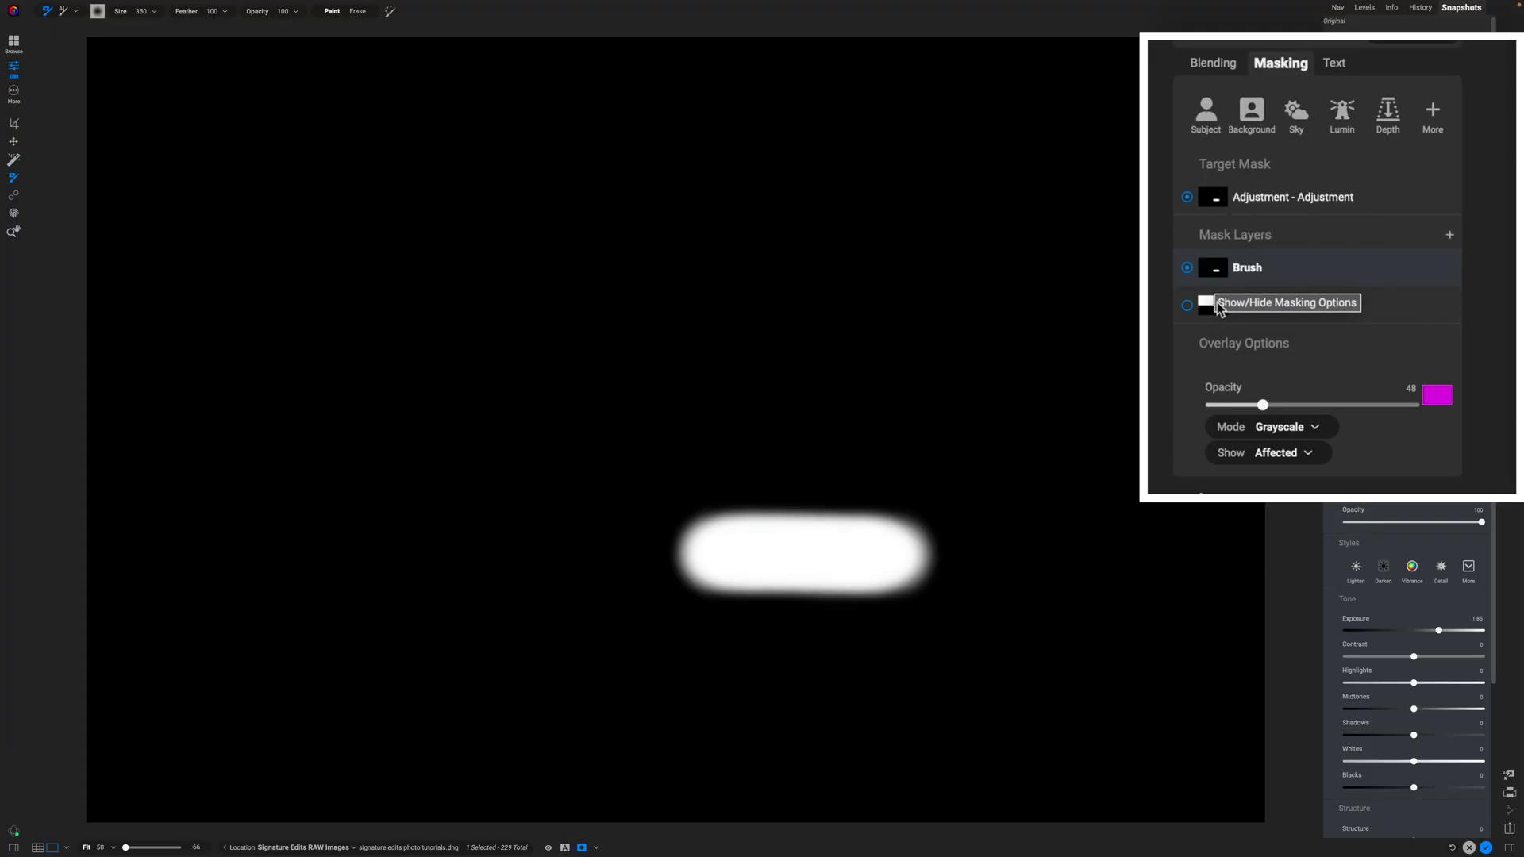
{"action": "left_click", "coordinate": [1187, 306]}
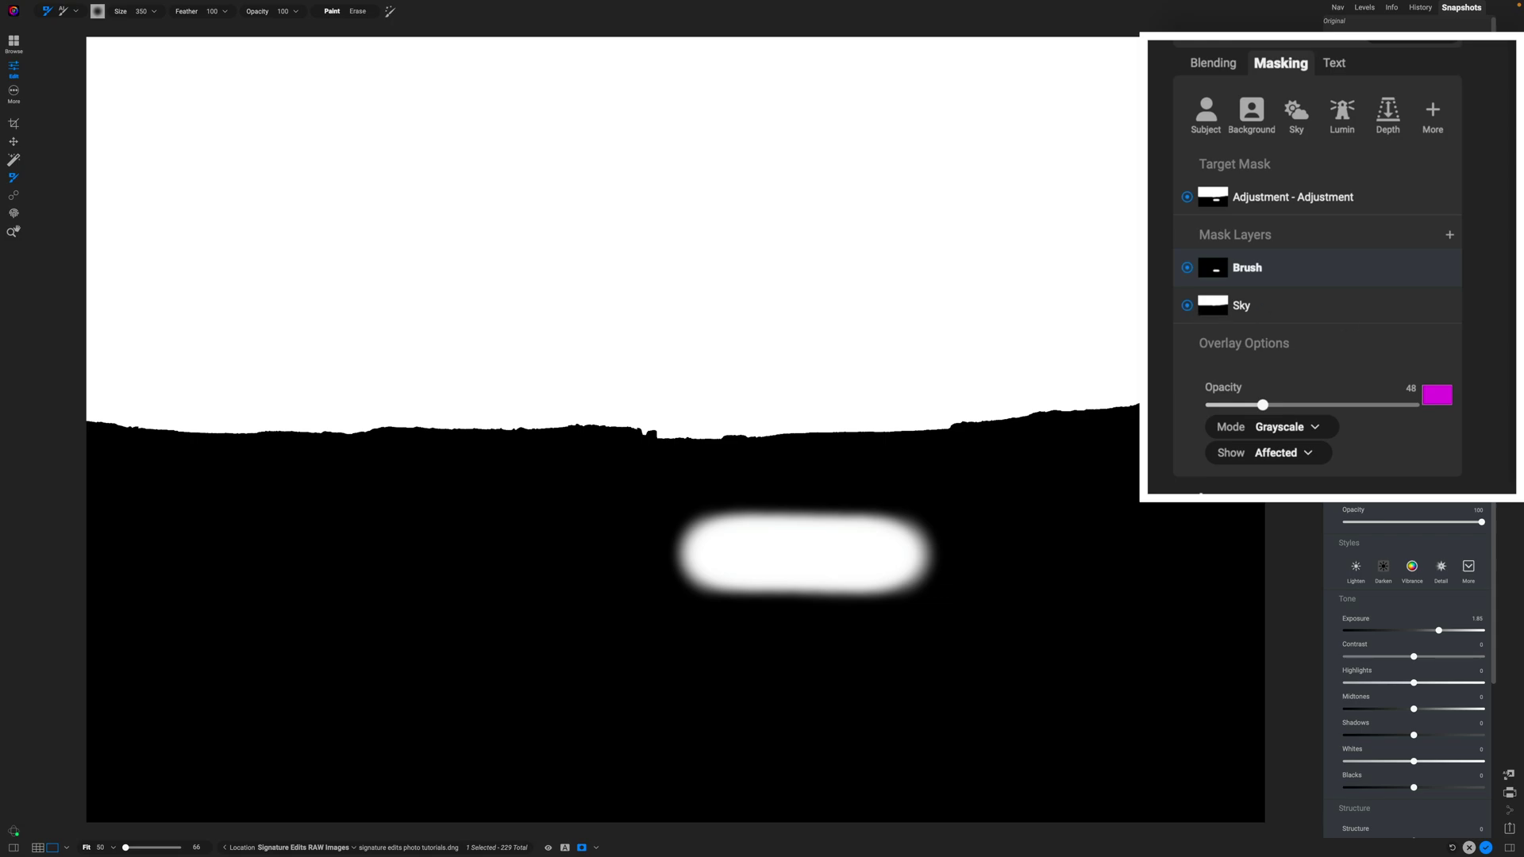
Add a default Gradient mask layer and tilt it into a diagonal fade over the lower foreground.
{"action": "left_click", "coordinate": [1449, 237]}
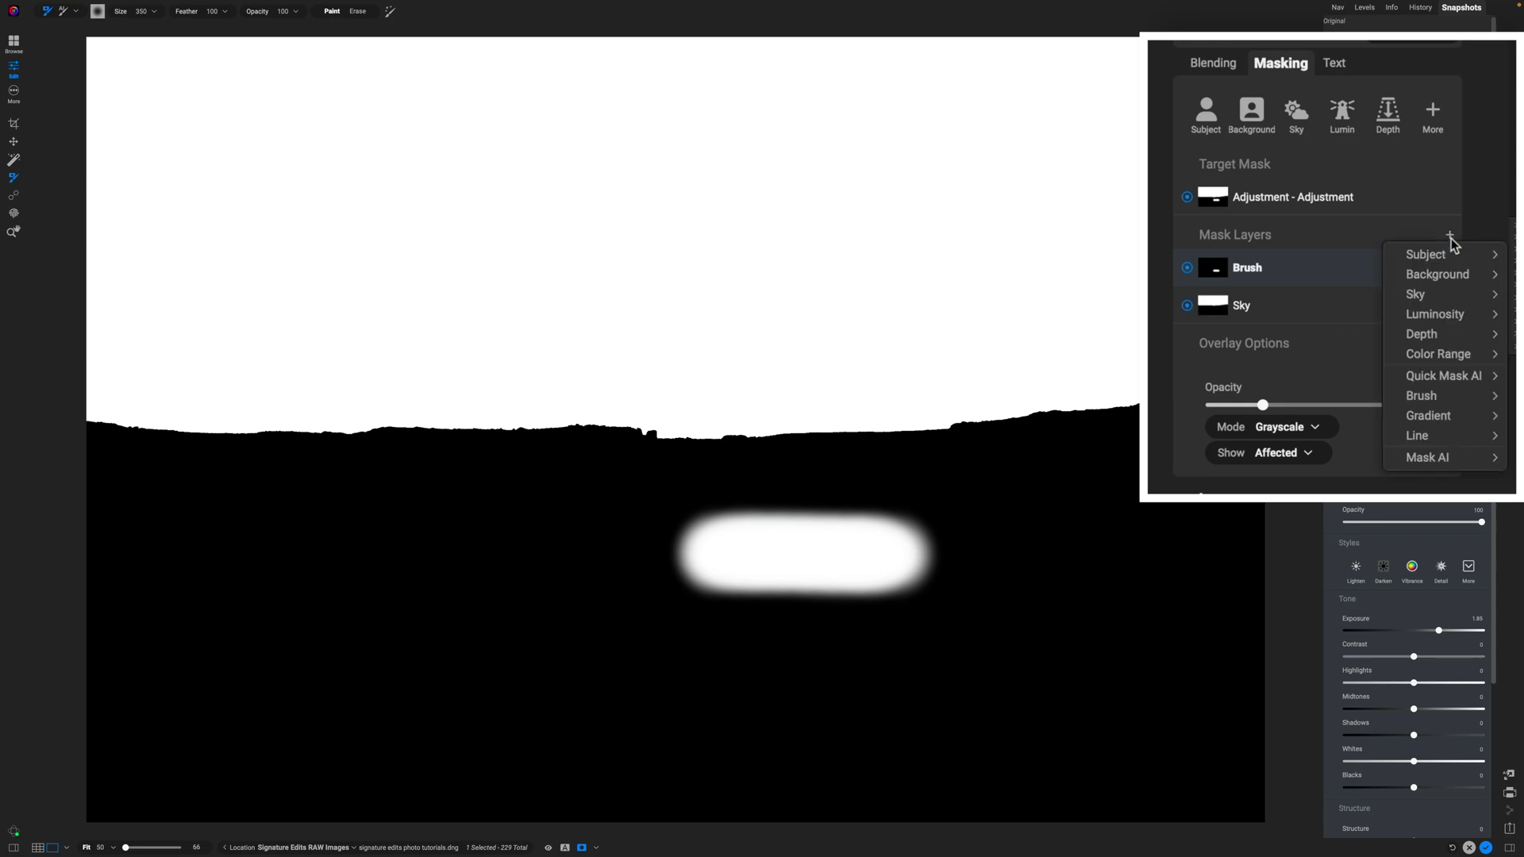
{"action": "mouse_move", "coordinate": [1432, 414]}
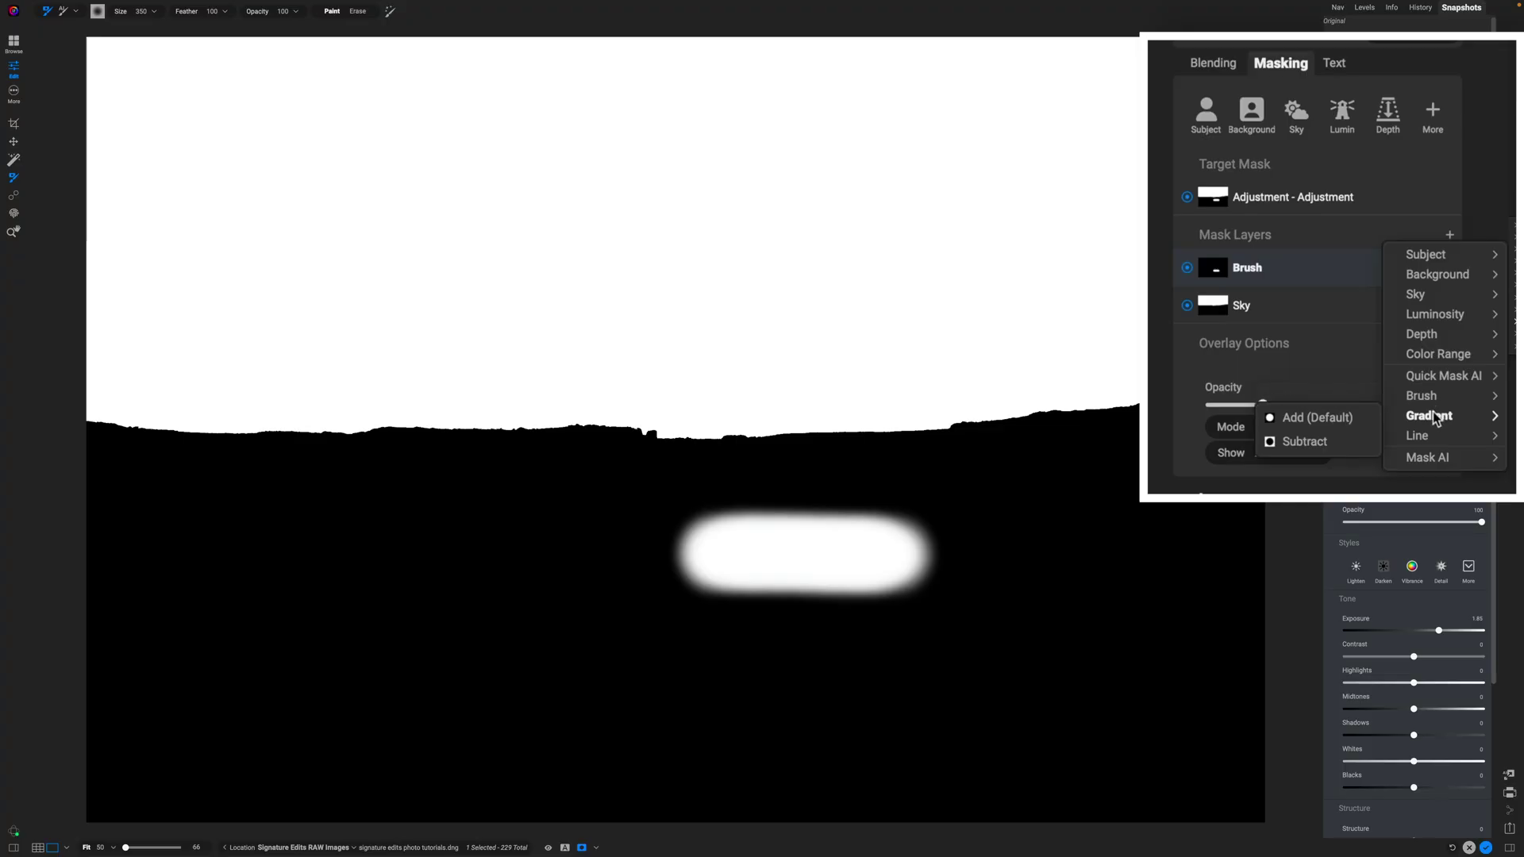
{"action": "left_click", "coordinate": [1344, 425]}
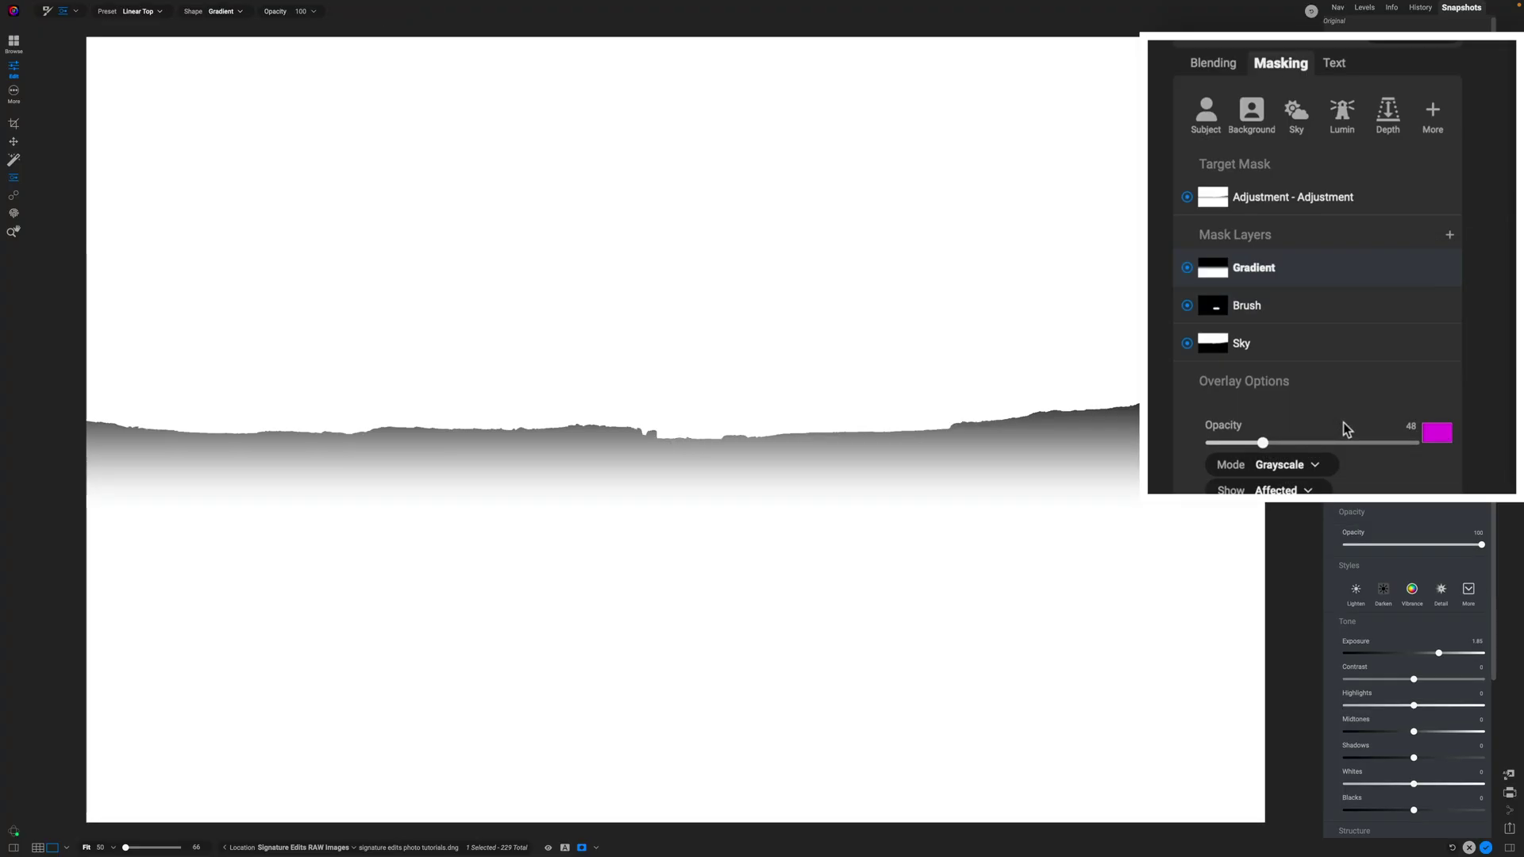
{"action": "left_click_drag", "start_coordinate": [675, 433], "coordinate": [655, 688]}
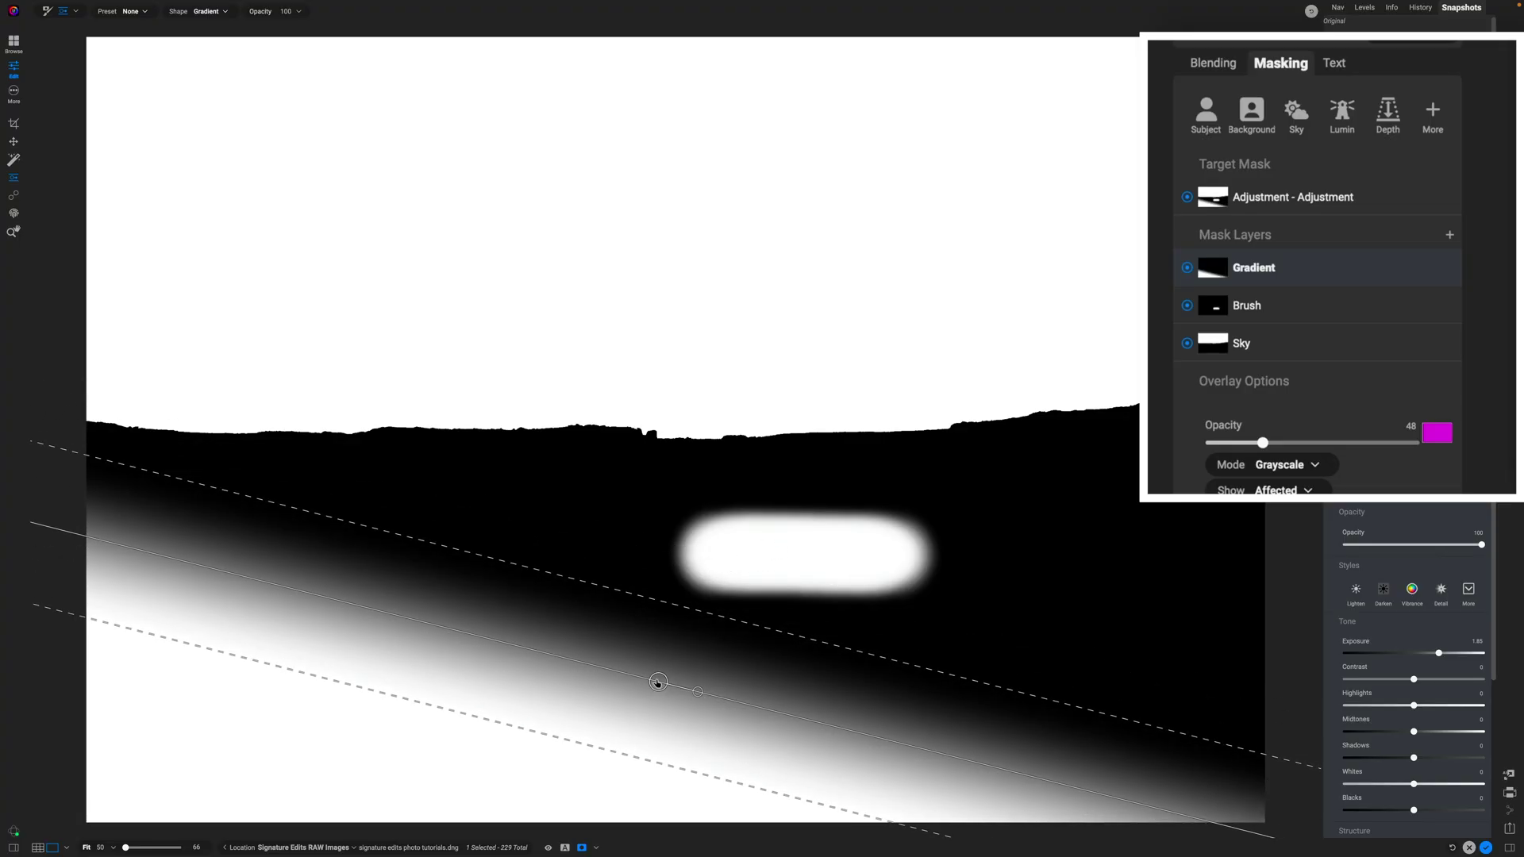
{"action": "left_click_drag", "start_coordinate": [658, 684], "coordinate": [786, 347]}
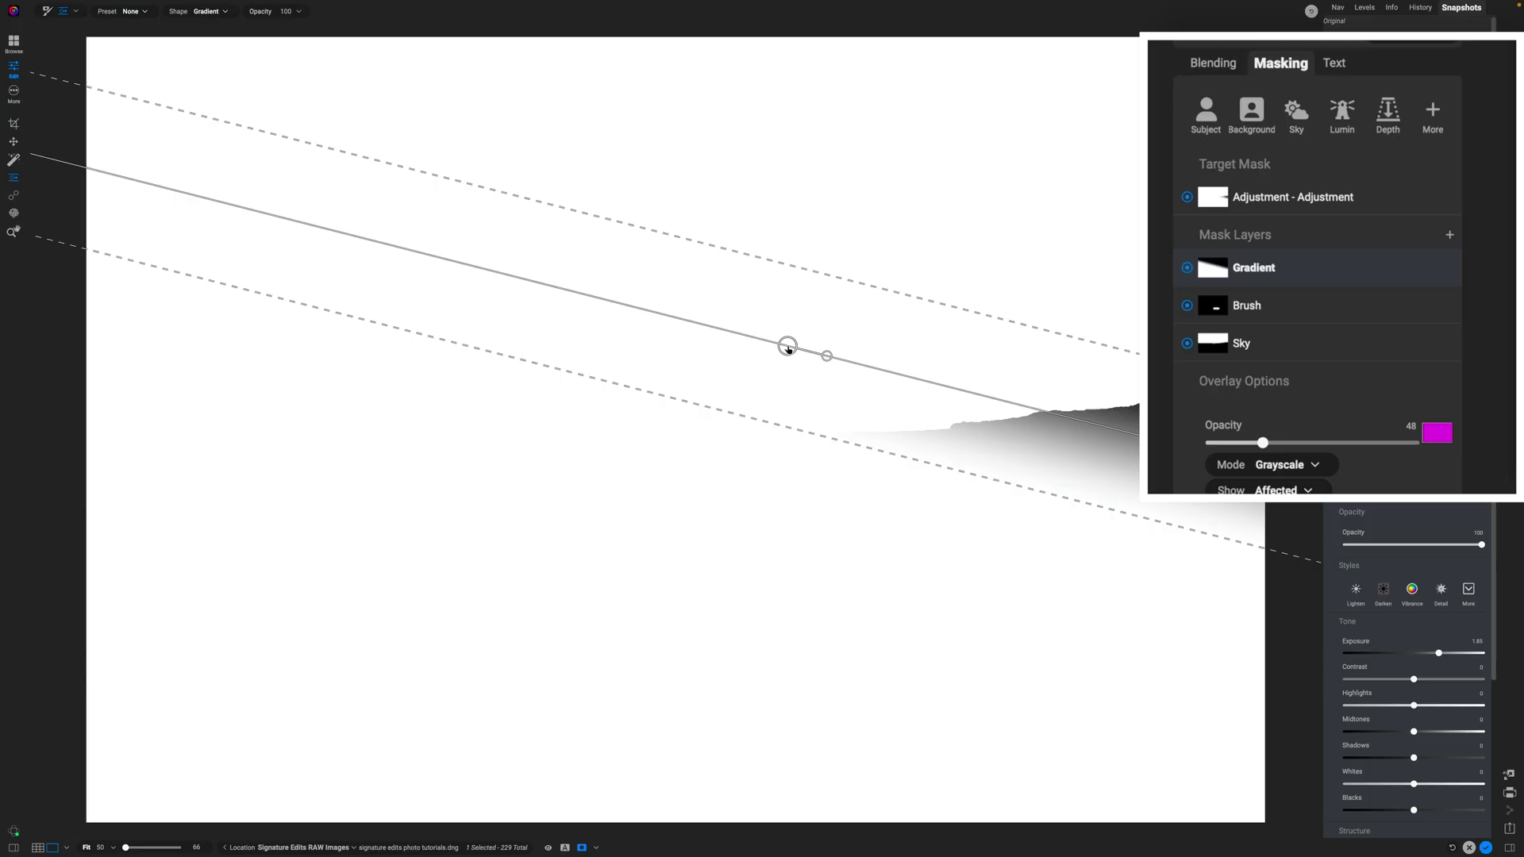
{"action": "left_click_drag", "start_coordinate": [787, 347], "coordinate": [714, 633]}
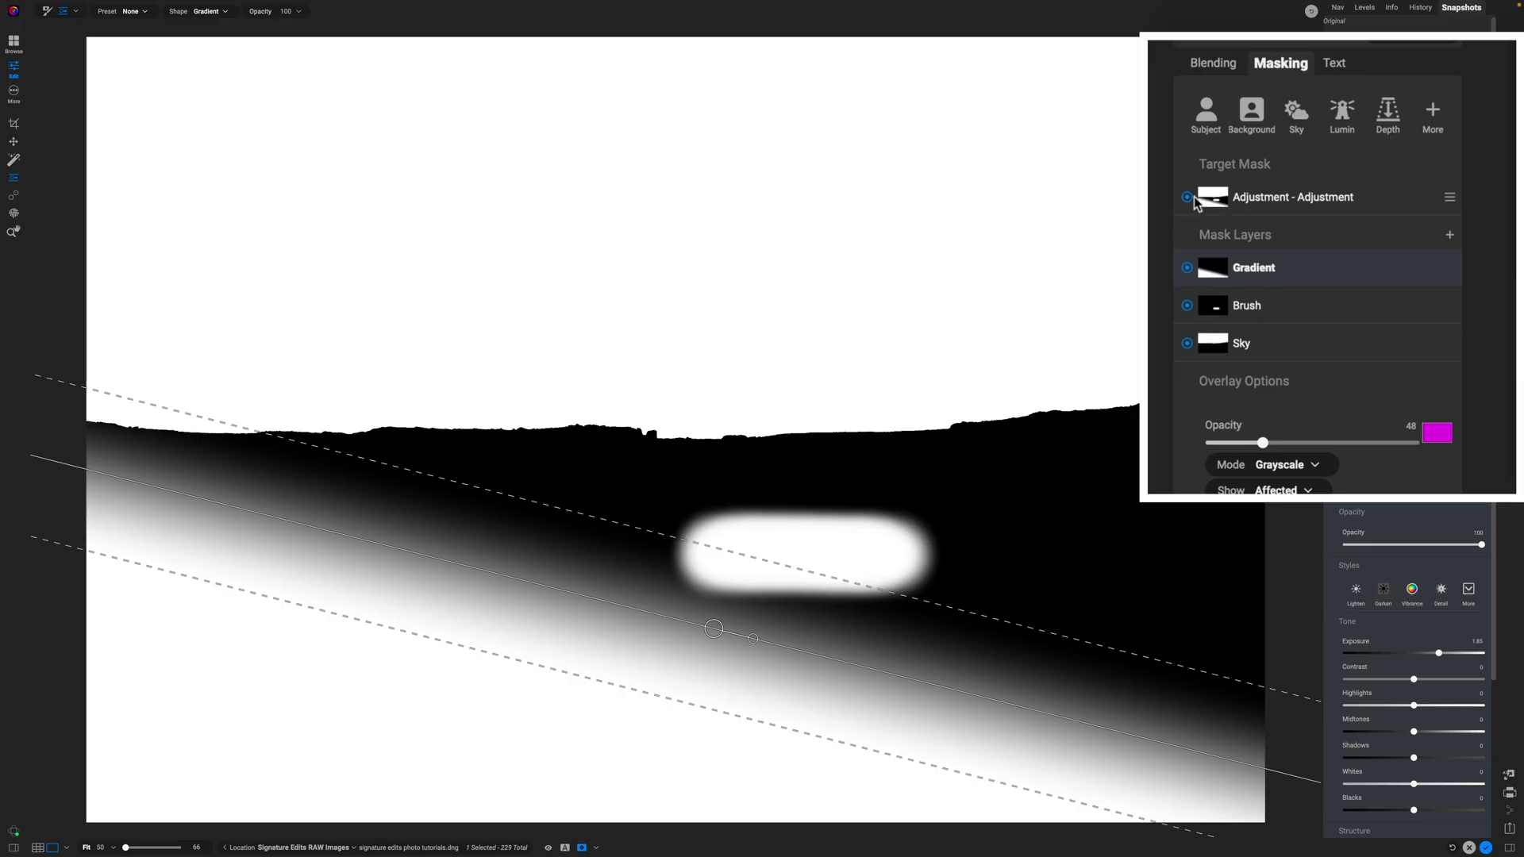
{"action": "left_click", "coordinate": [1186, 343]}
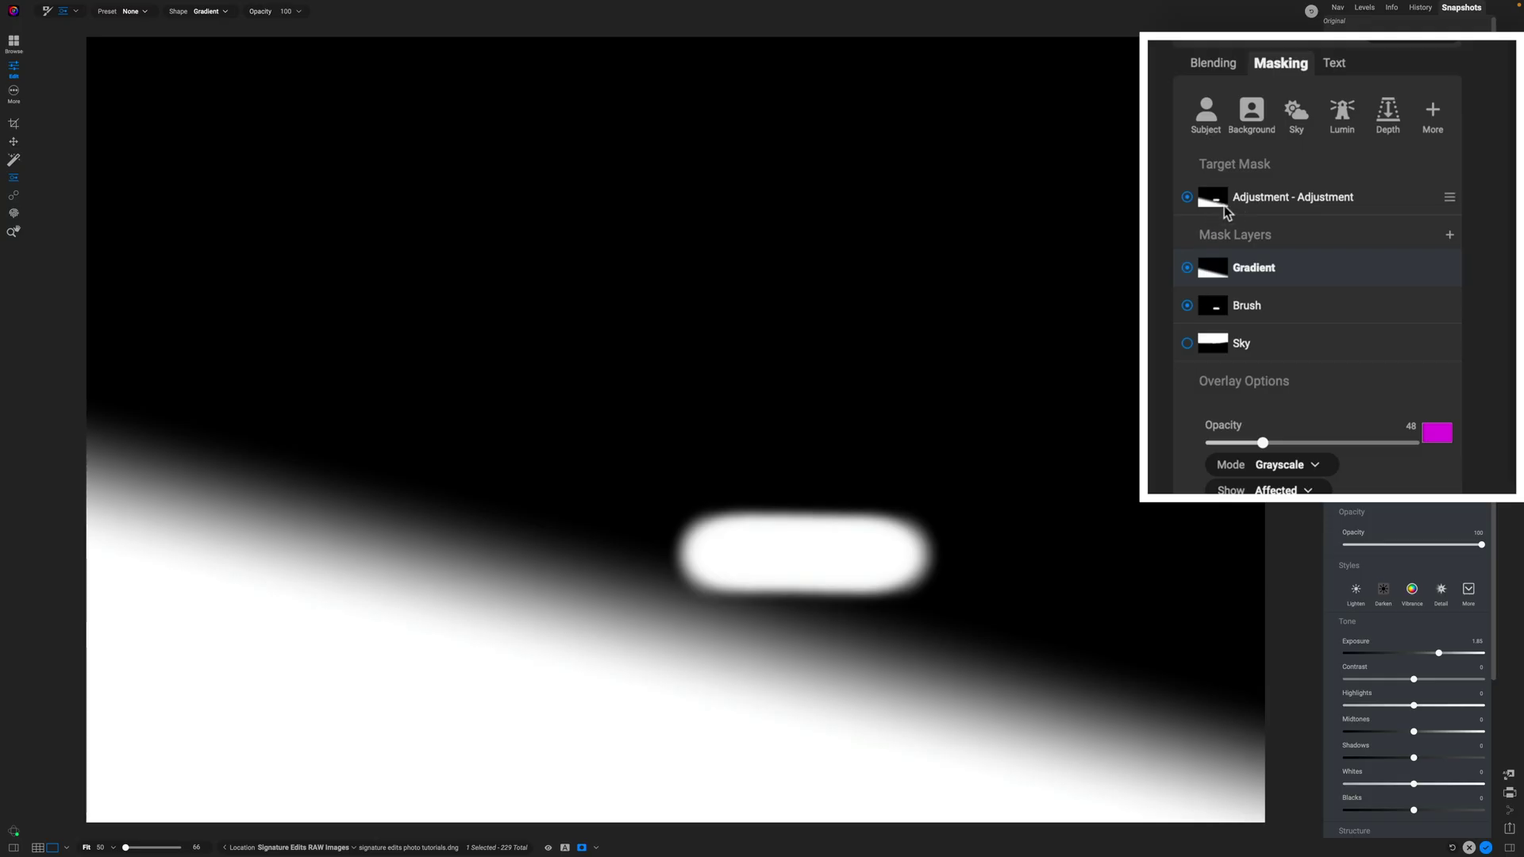
{"action": "left_click", "coordinate": [1185, 343]}
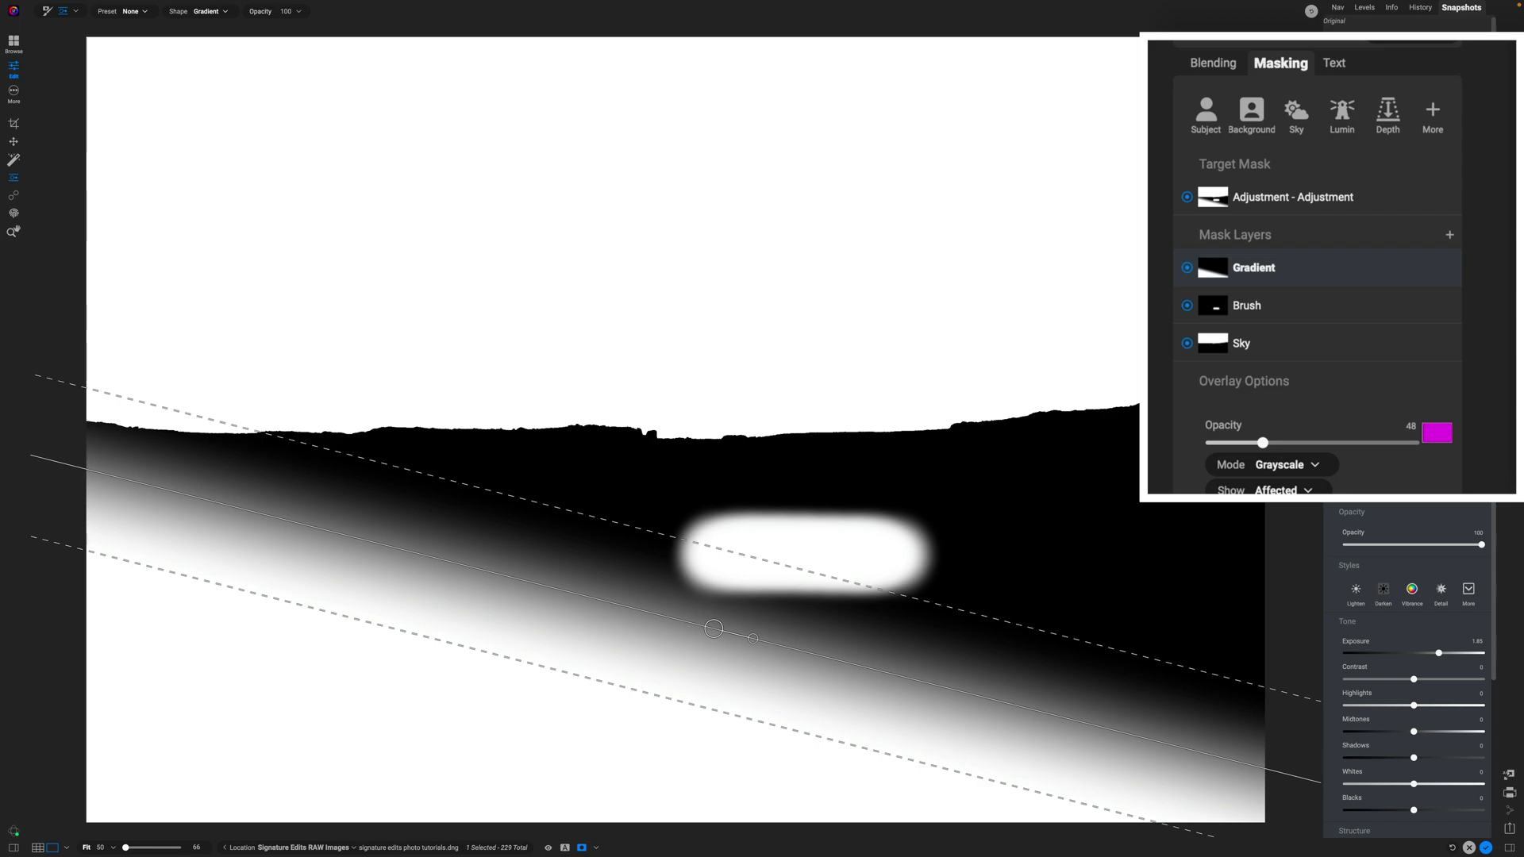
Hide the mask preview to return to the normal photo view.
{"action": "key", "text": "ctrl+m"}
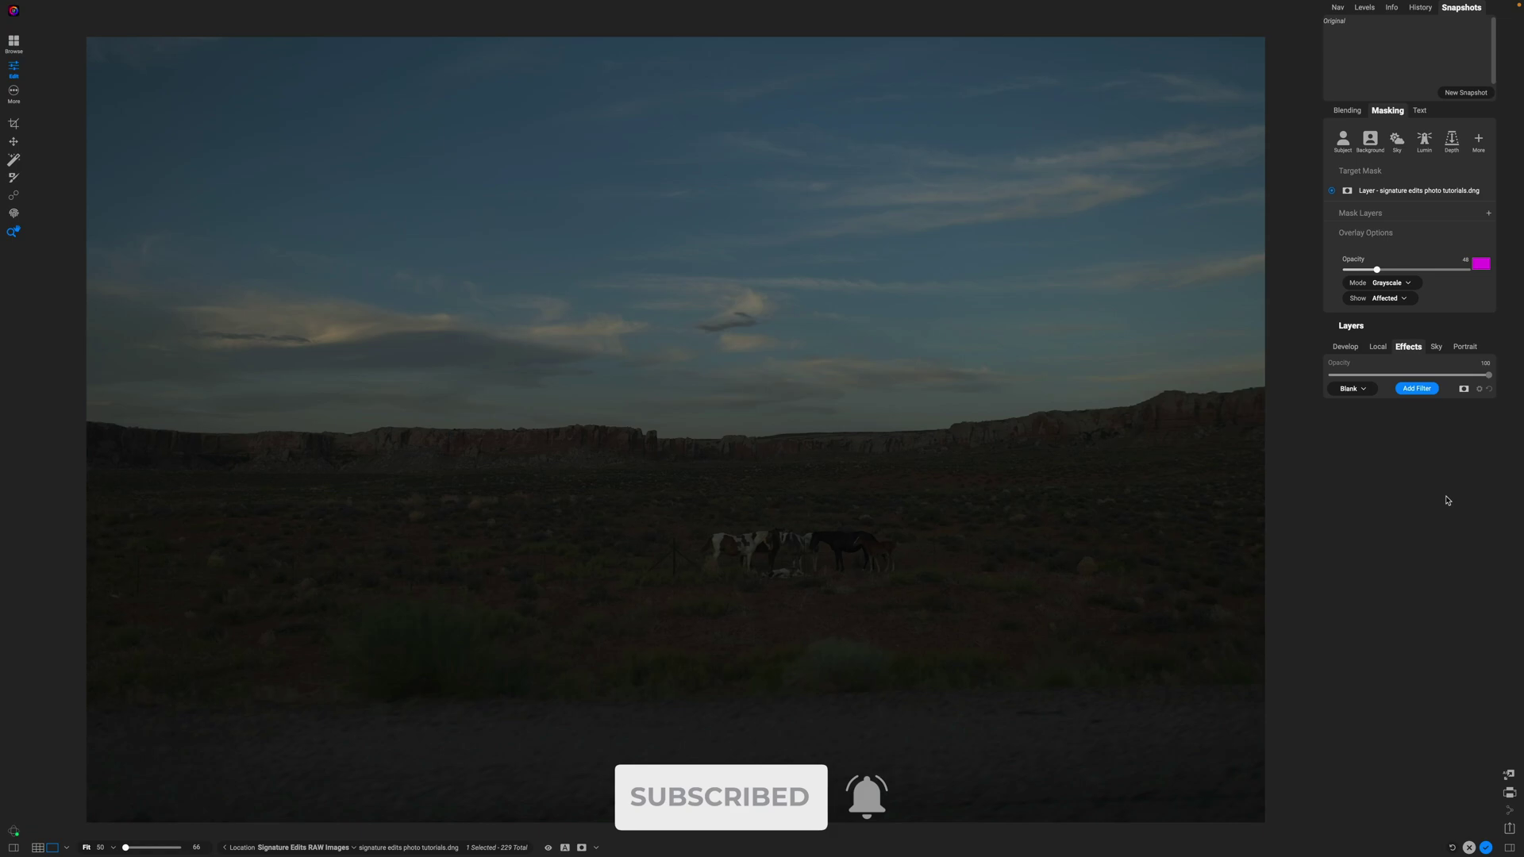
Add a Curves filter, bow its midpoint upward, and toggle it off and on to compare.
{"action": "left_click", "coordinate": [1414, 383]}
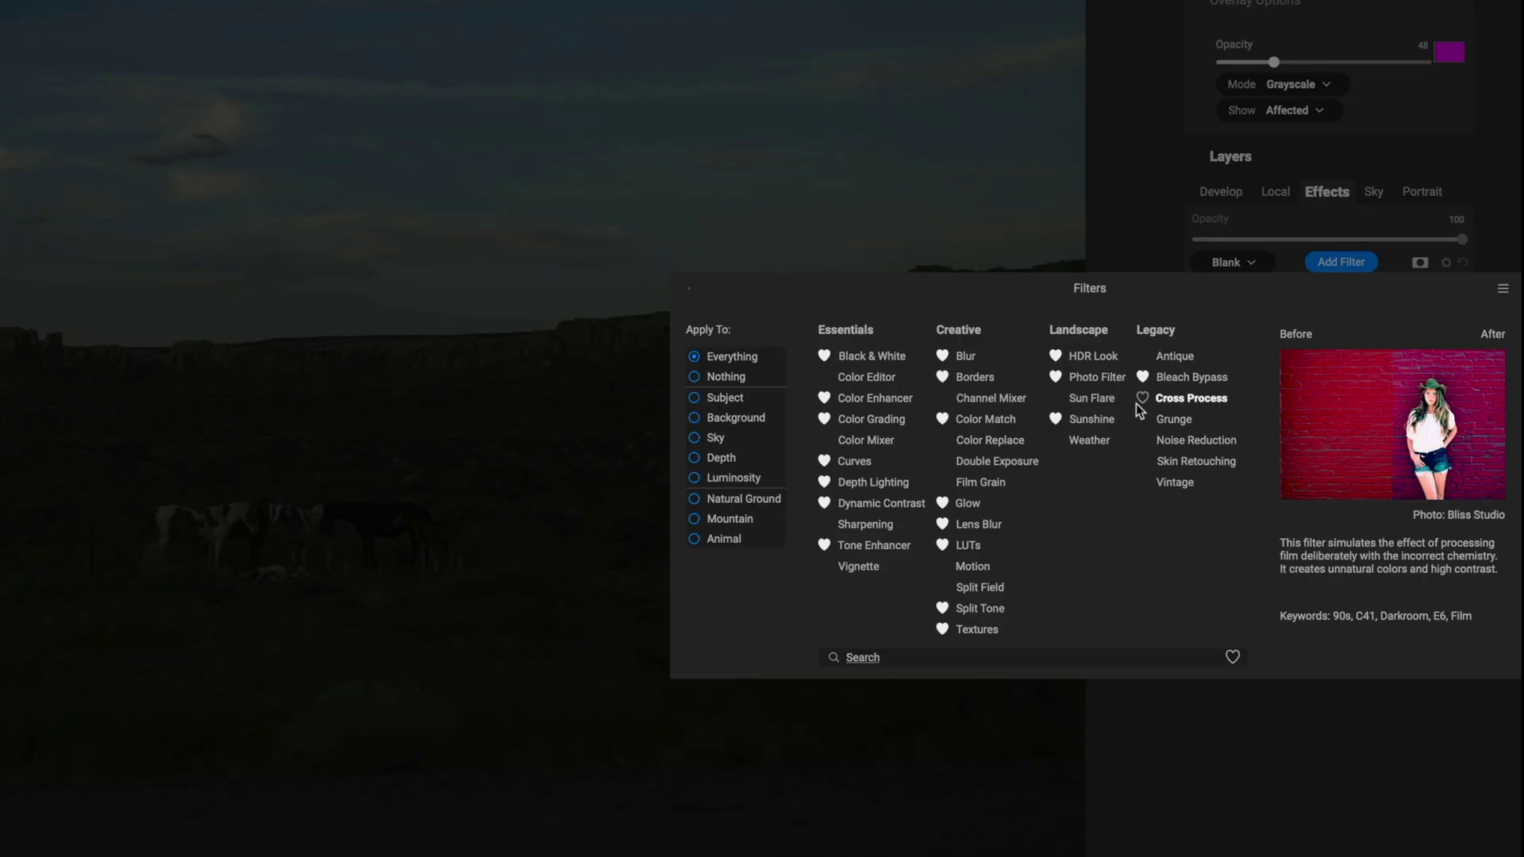
{"action": "left_click", "coordinate": [844, 461]}
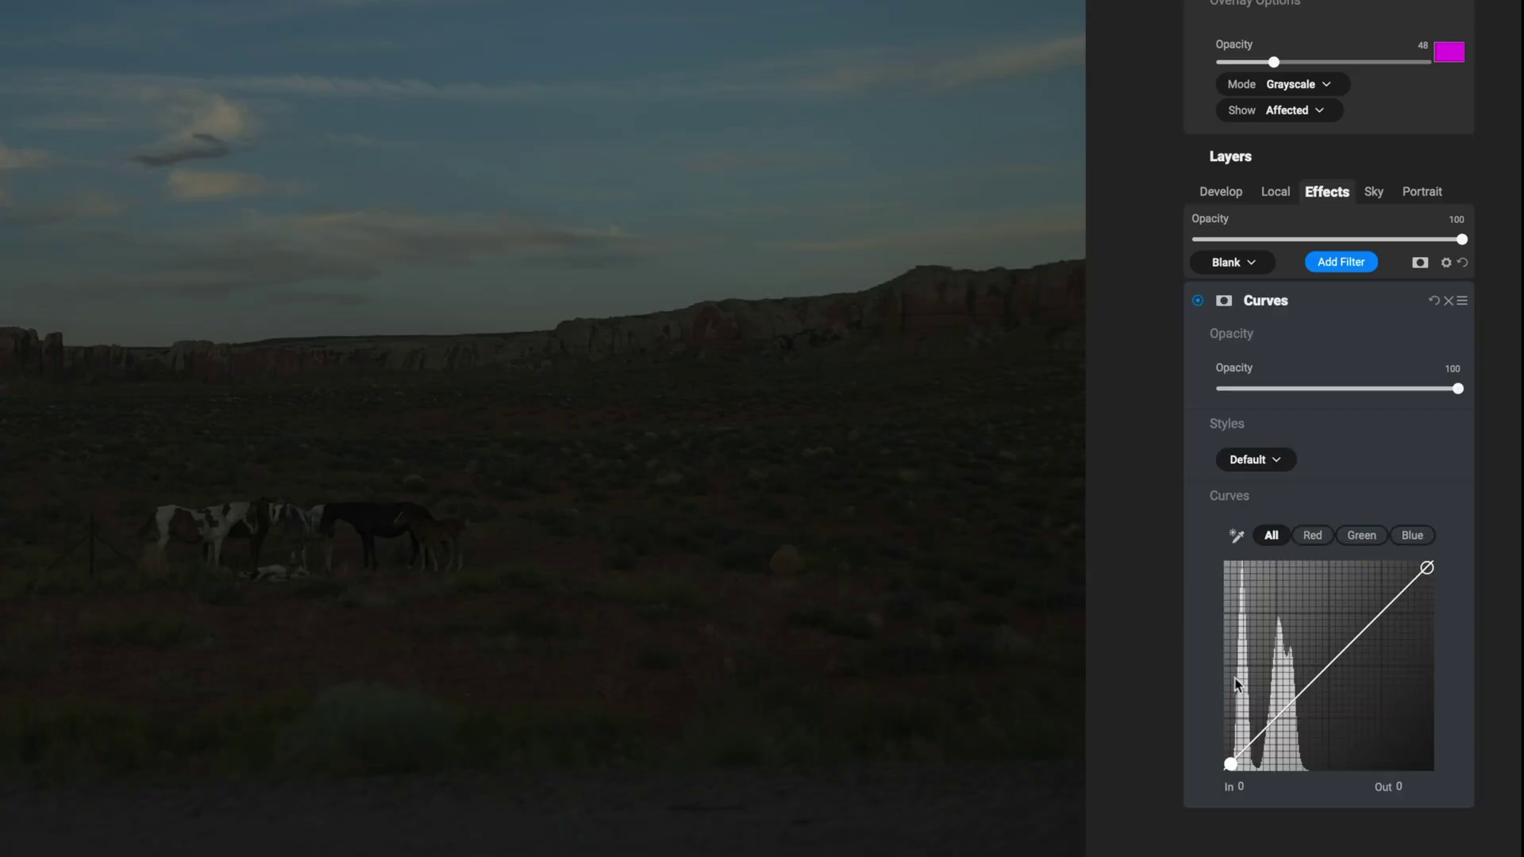
{"action": "left_click_drag", "start_coordinate": [1346, 647], "coordinate": [1339, 605]}
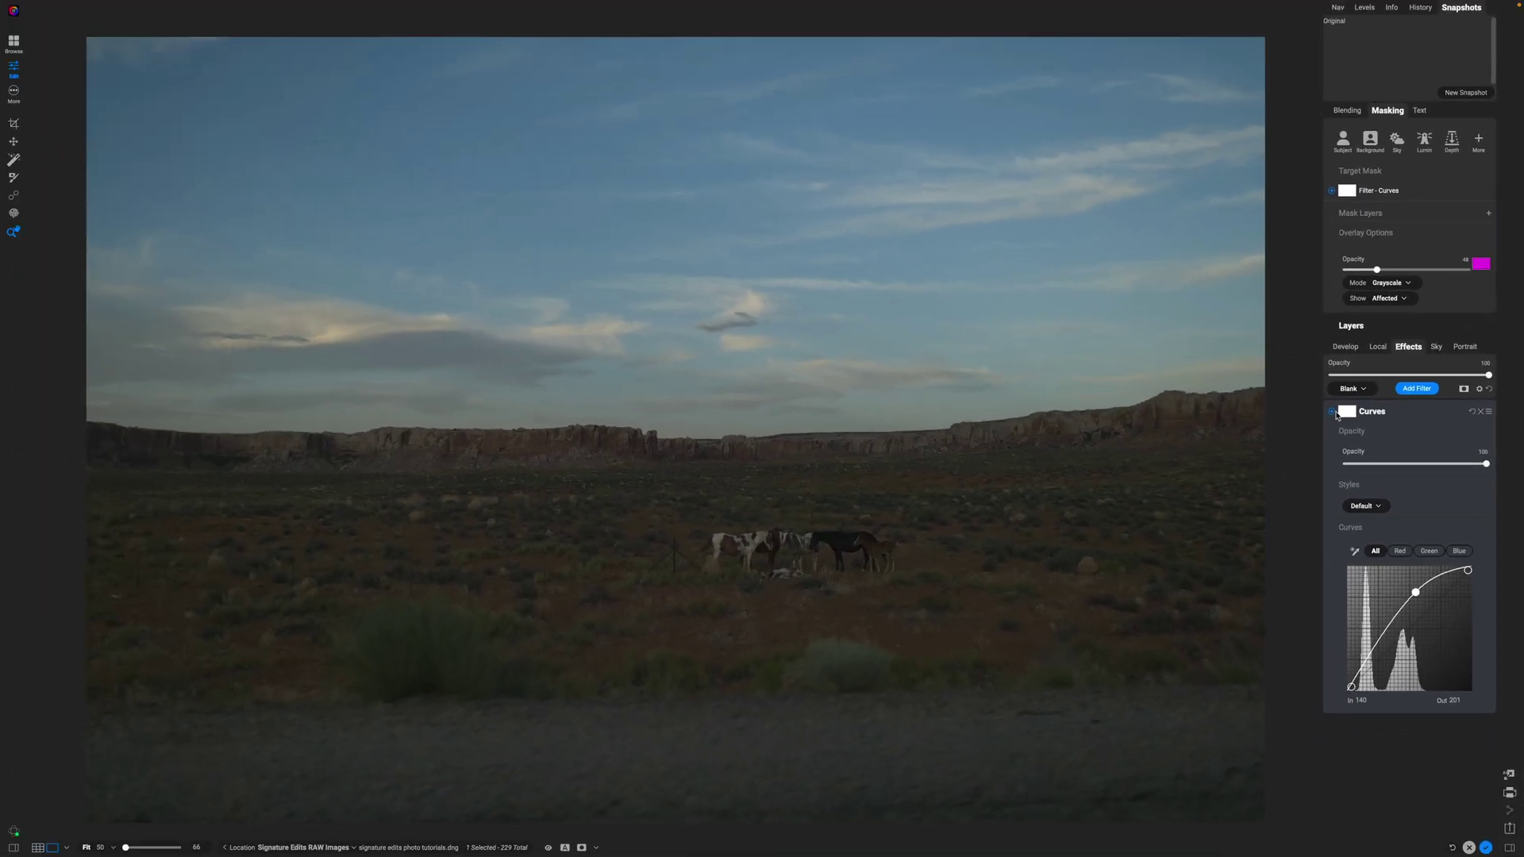
{"action": "left_click", "coordinate": [1332, 412]}
{"action": "left_click", "coordinate": [1333, 412]}
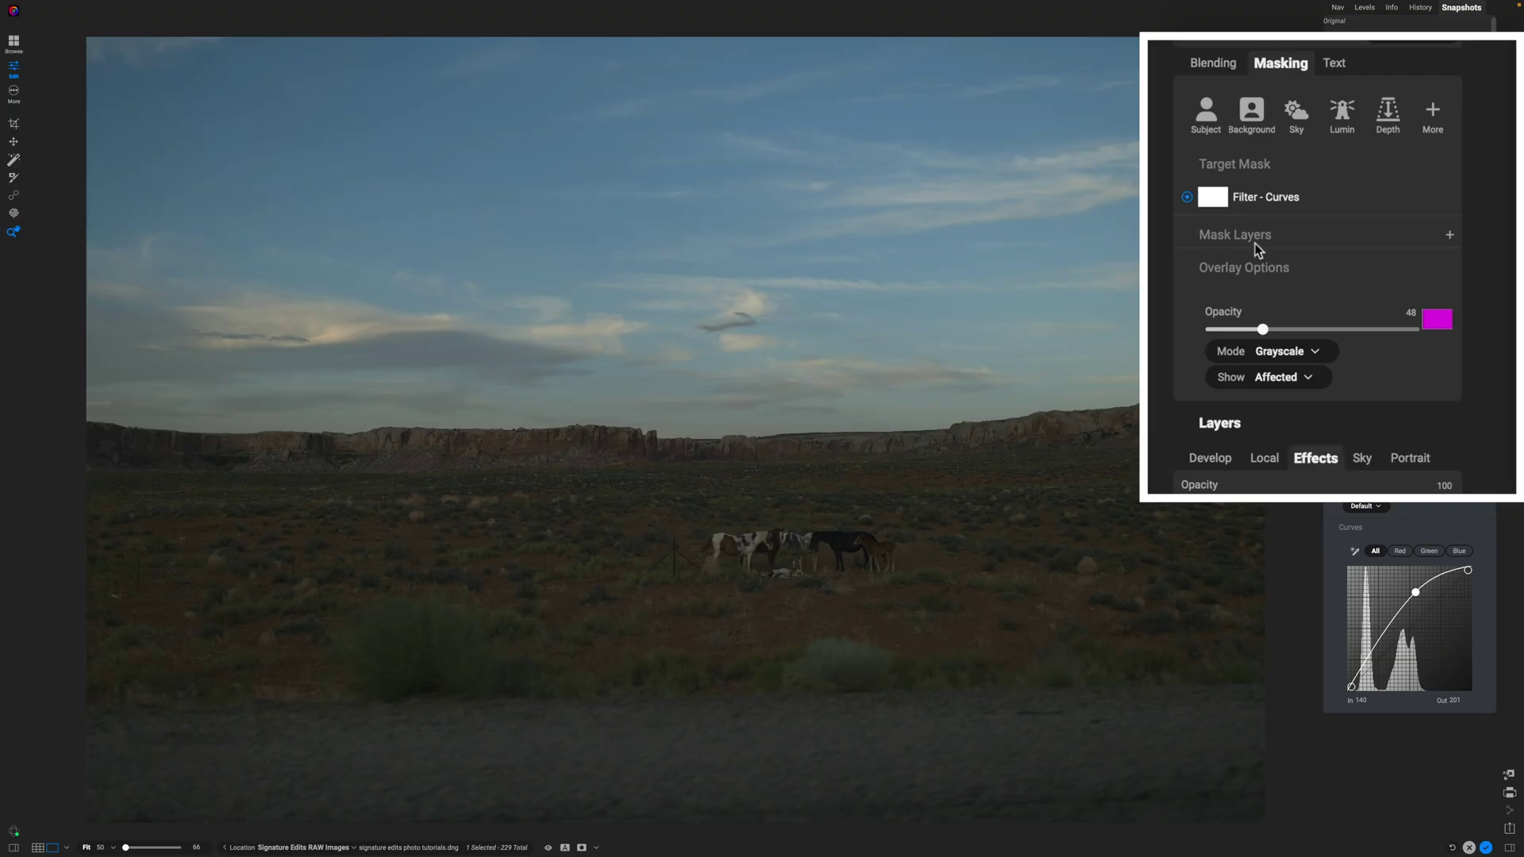
Subtract a gradient from the Curves mask and move the curve point for stronger brightening.
{"action": "left_click", "coordinate": [1449, 236]}
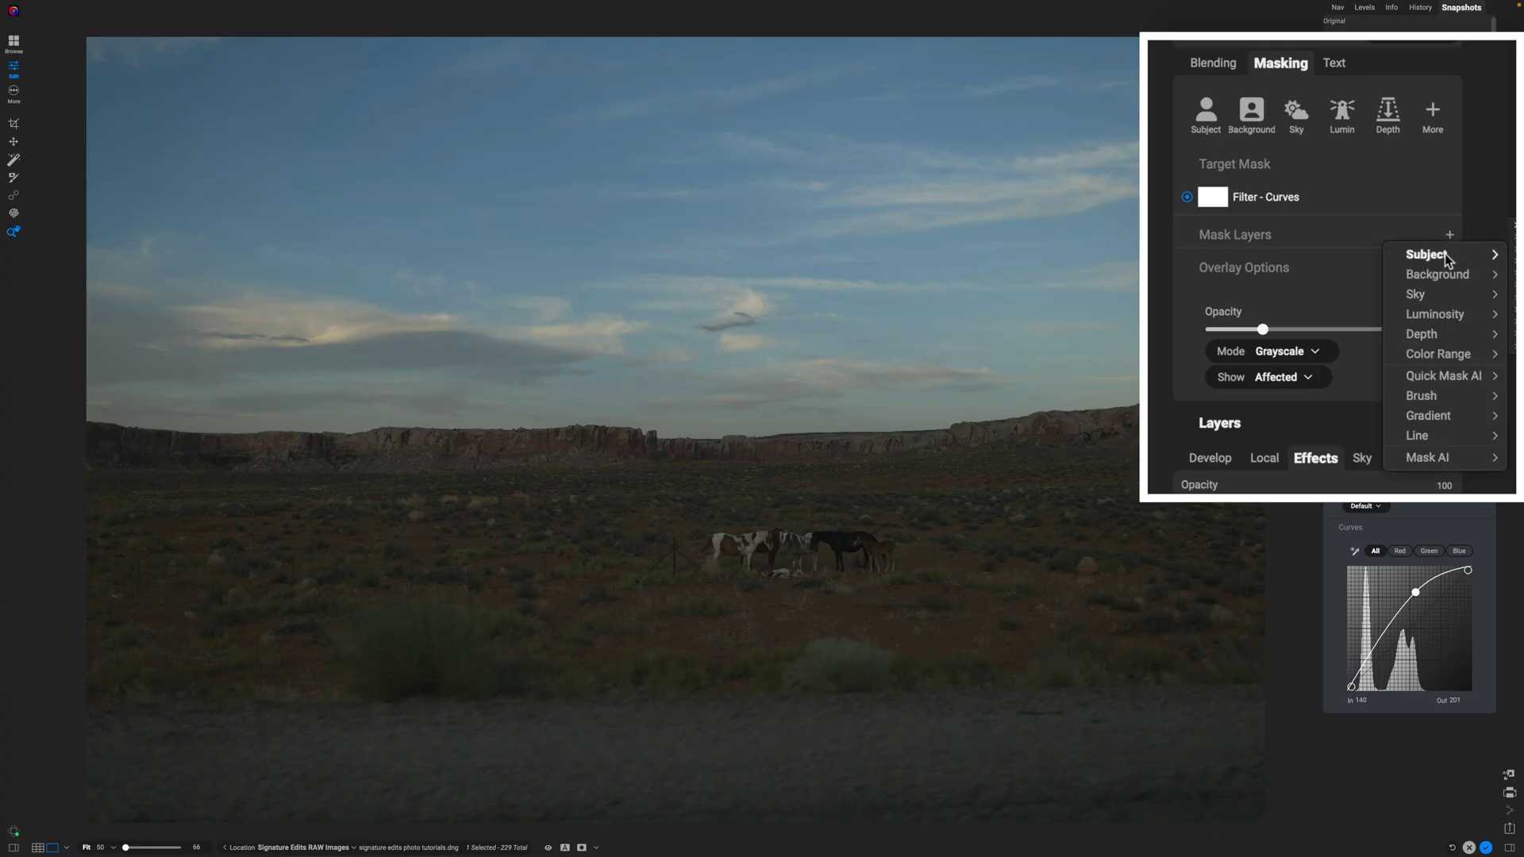
{"action": "mouse_move", "coordinate": [1457, 418]}
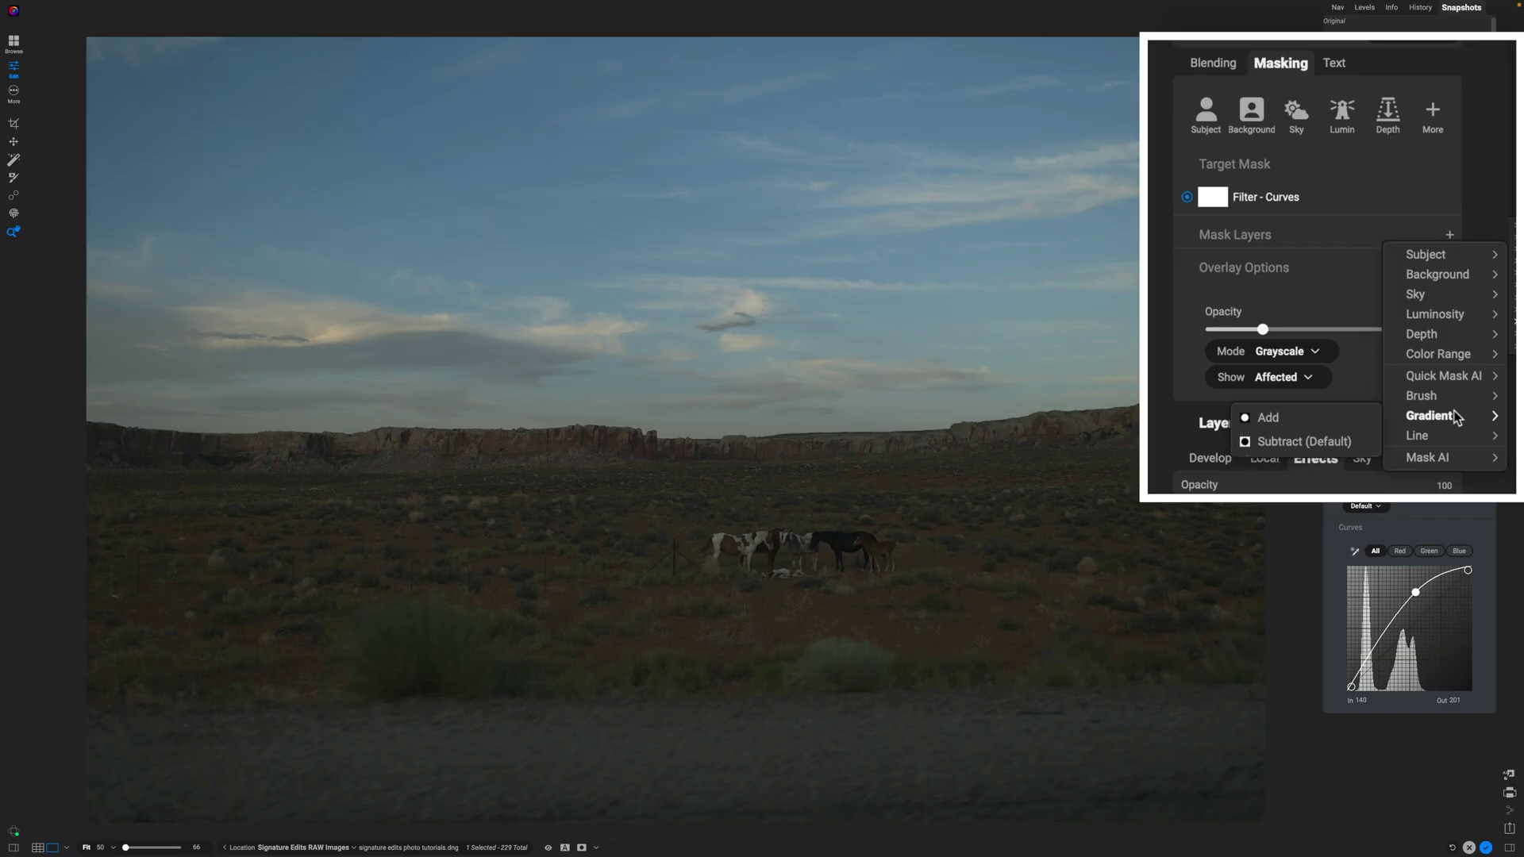
{"action": "left_click", "coordinate": [1341, 440]}
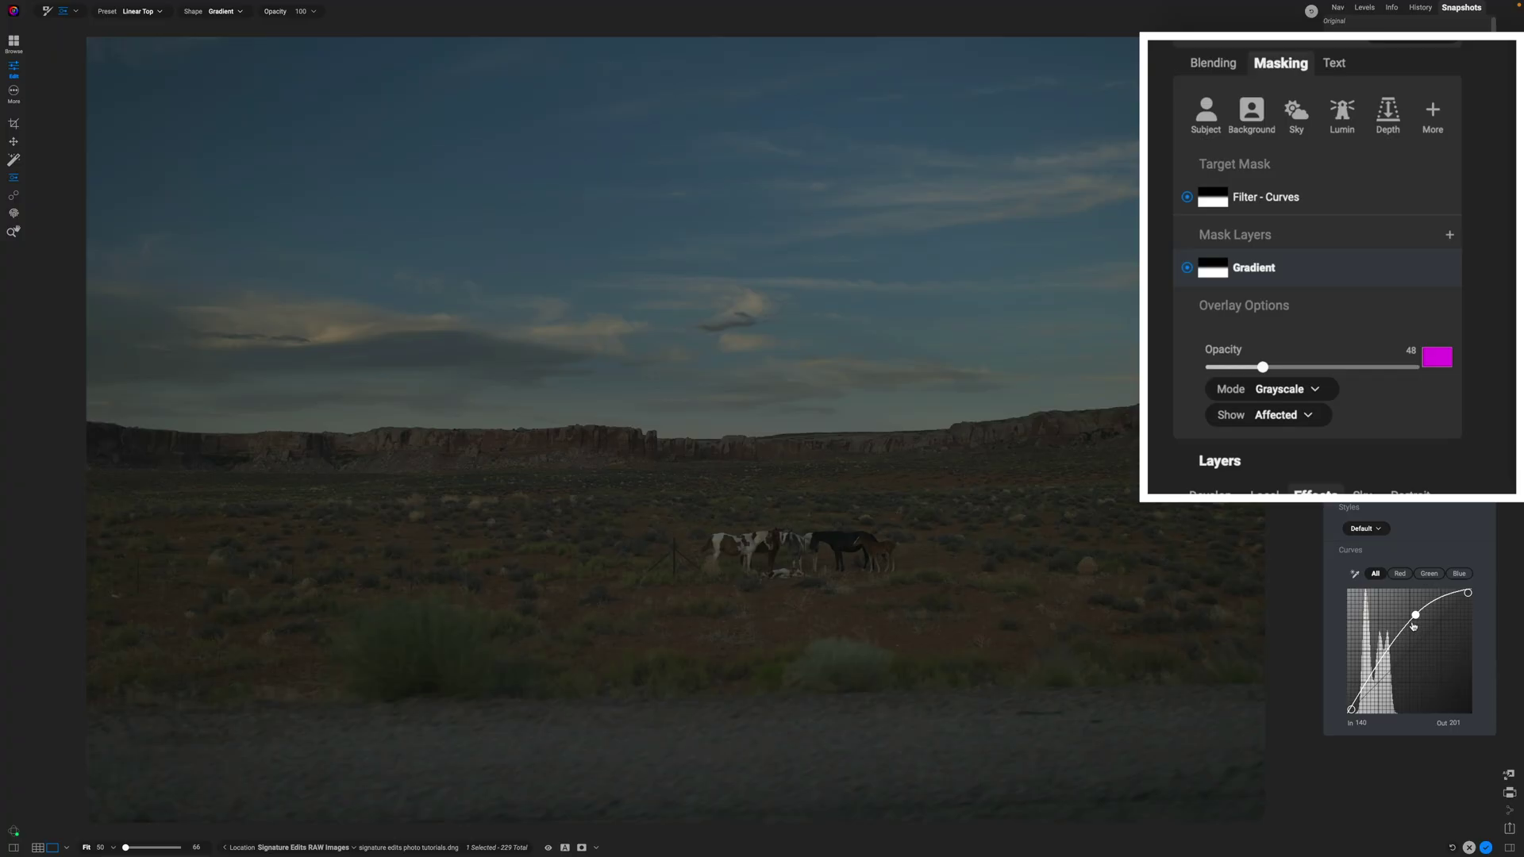
{"action": "left_click_drag", "start_coordinate": [1415, 615], "coordinate": [1380, 617]}
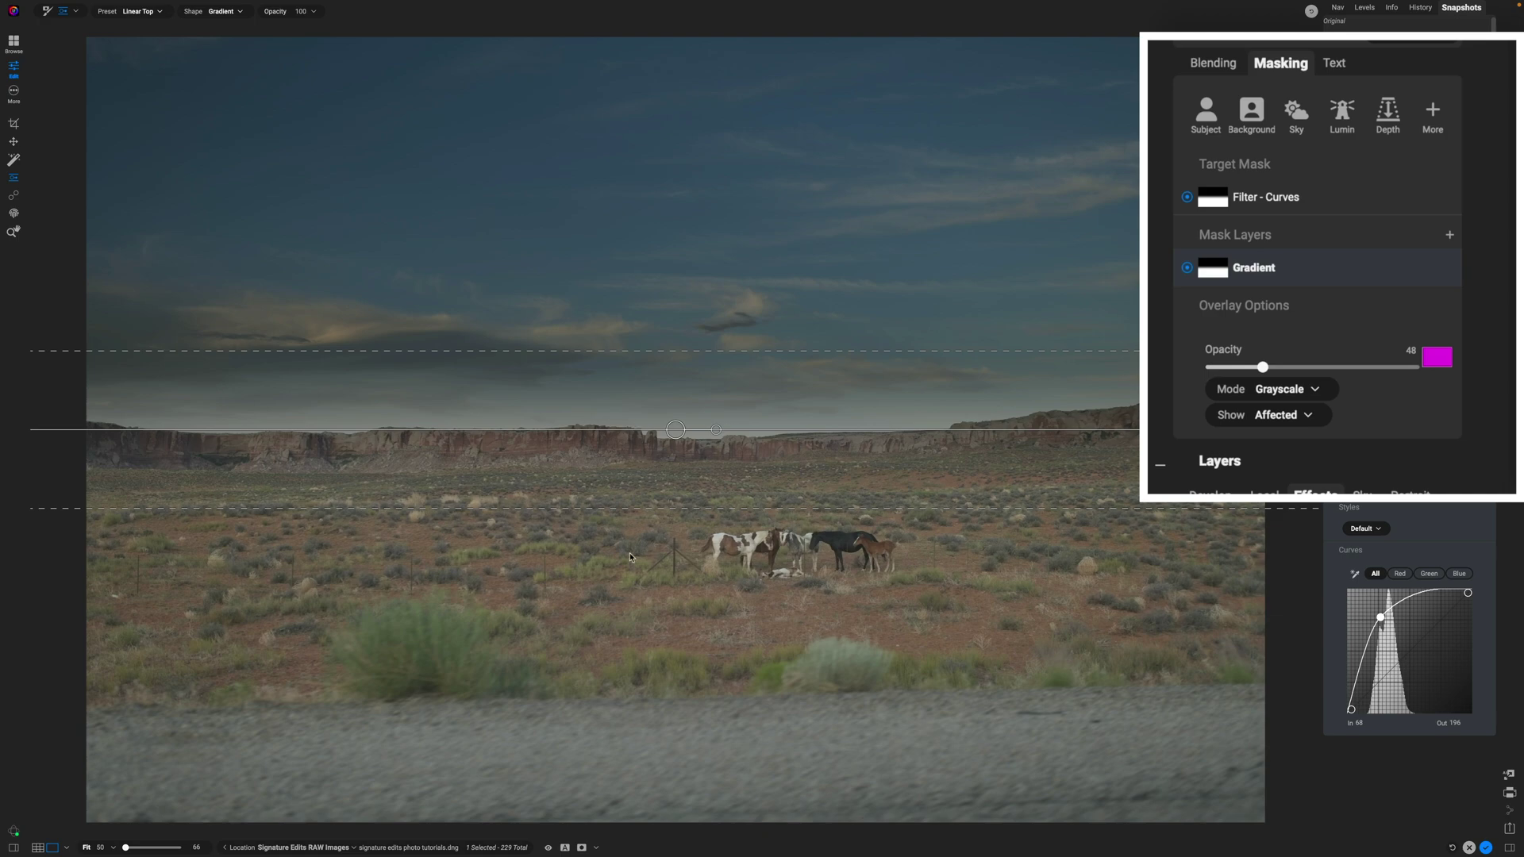
Check the mask in grayscale, then flip the gradient so the sky gets the brightening.
{"action": "key", "text": "ctrl+m"}
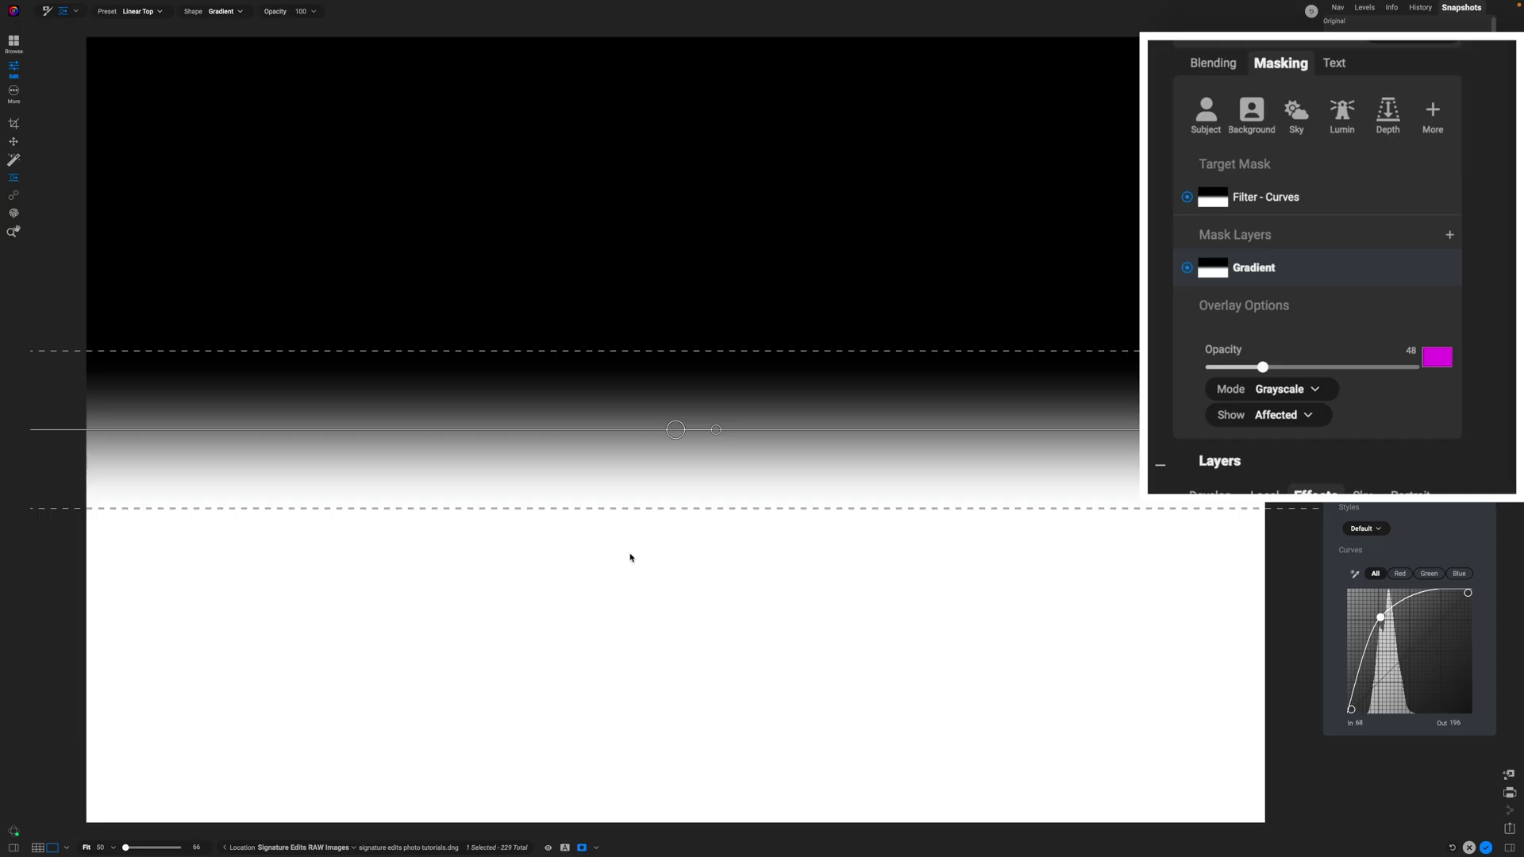
{"action": "key", "text": "ctrl+m"}
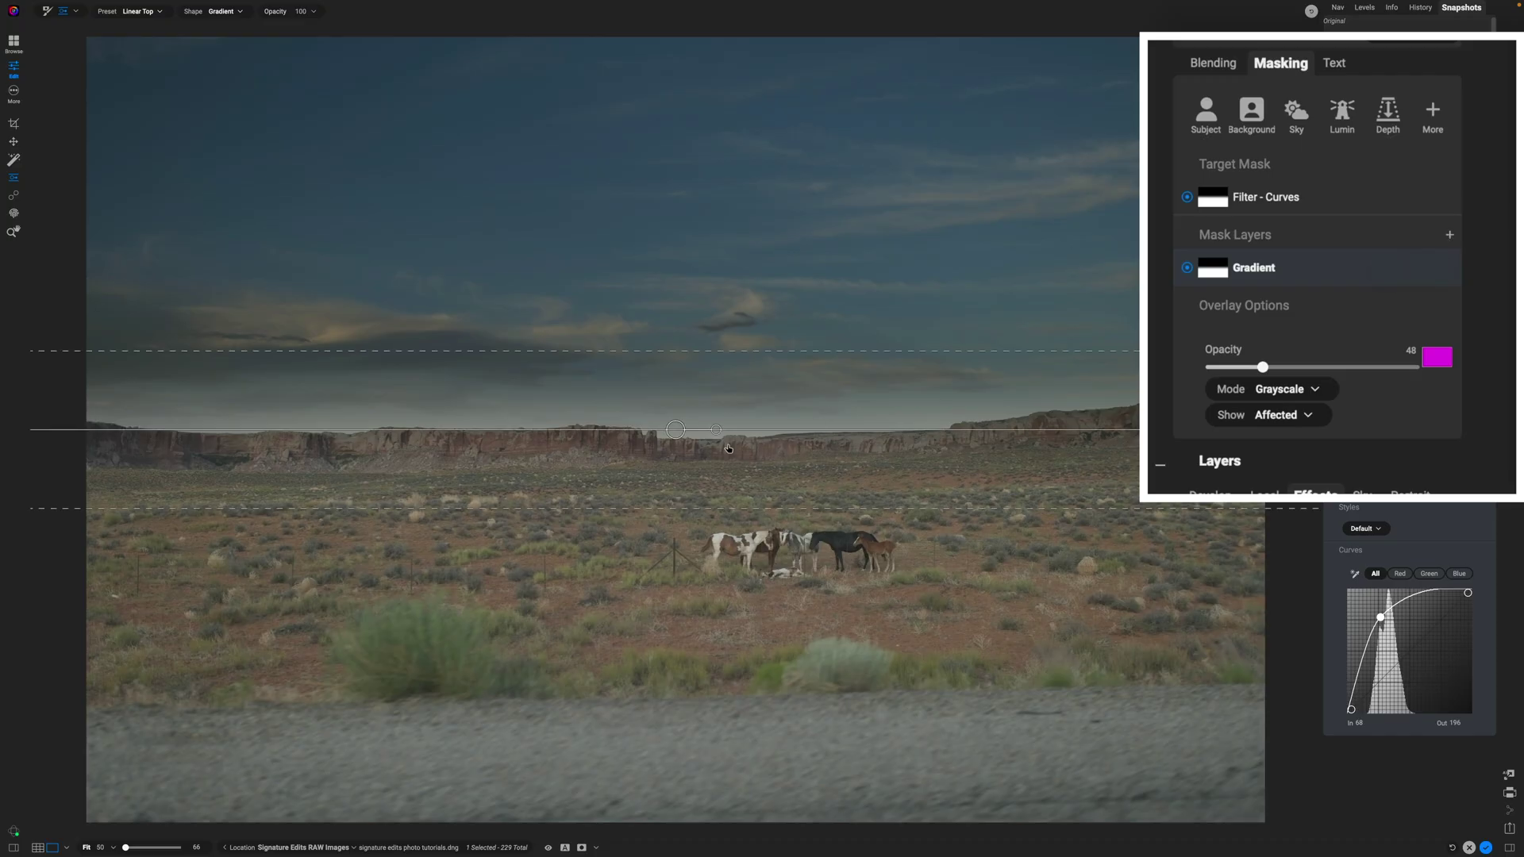
{"action": "left_click_drag", "start_coordinate": [723, 431], "coordinate": [684, 293]}
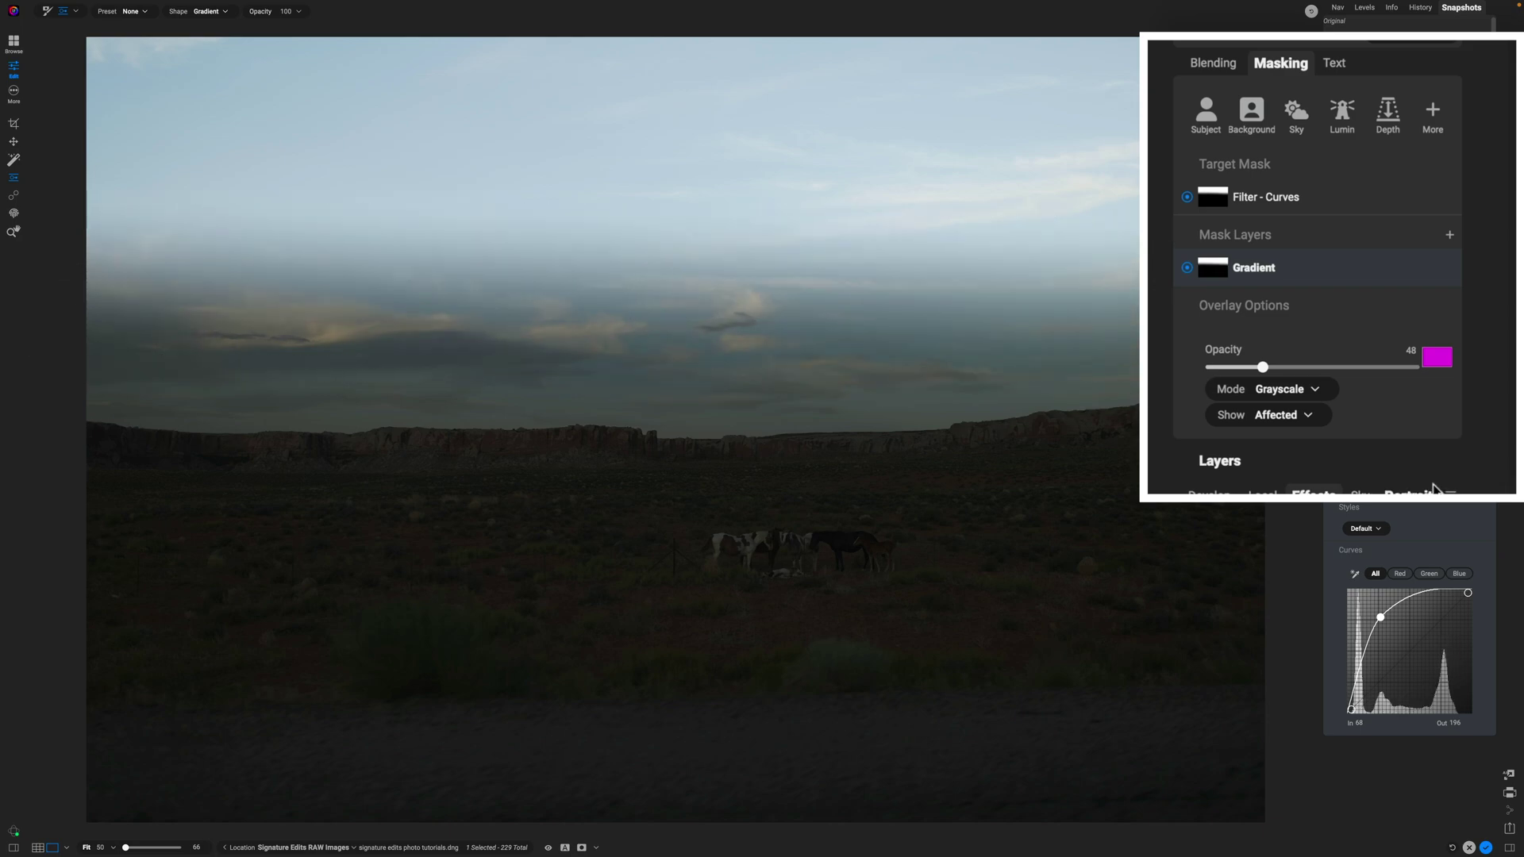
Add a Brush layer that adds to the Curves mask and show the mask in grayscale.
{"action": "left_click", "coordinate": [1449, 236]}
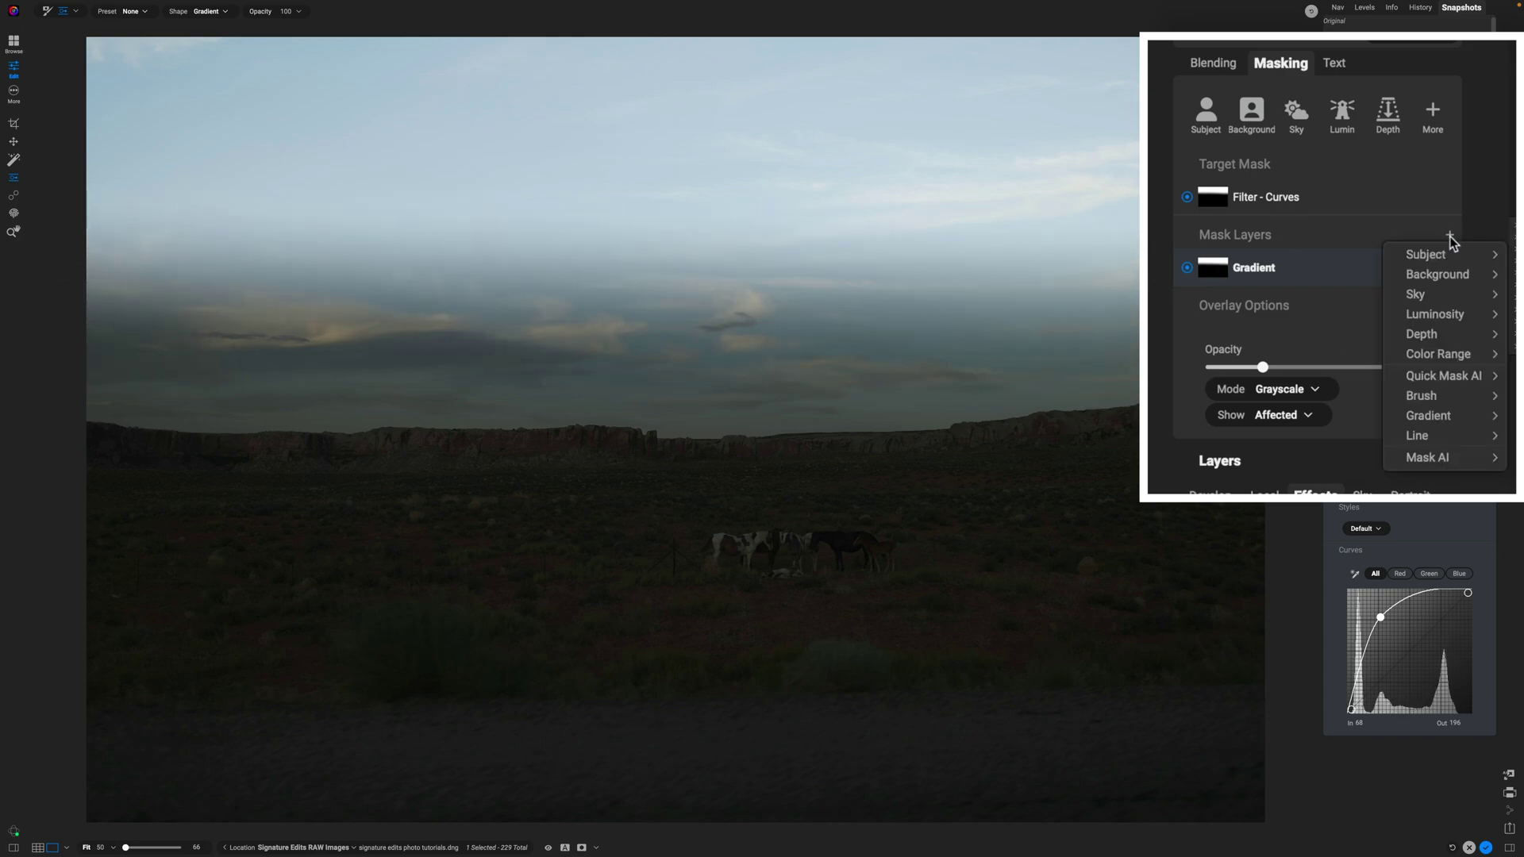
{"action": "mouse_move", "coordinate": [1432, 398]}
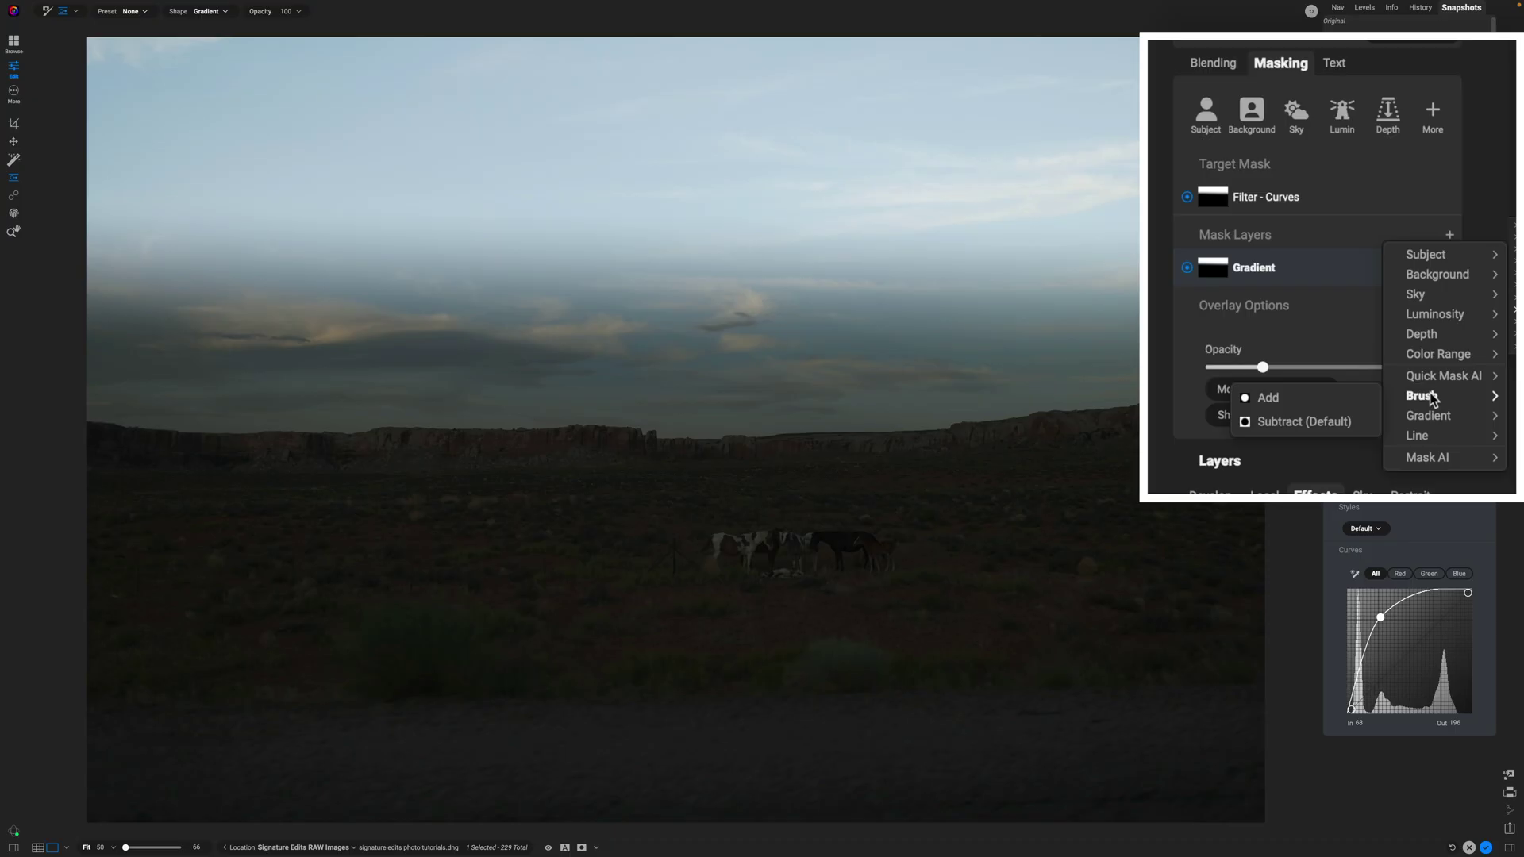
{"action": "left_click", "coordinate": [1268, 398]}
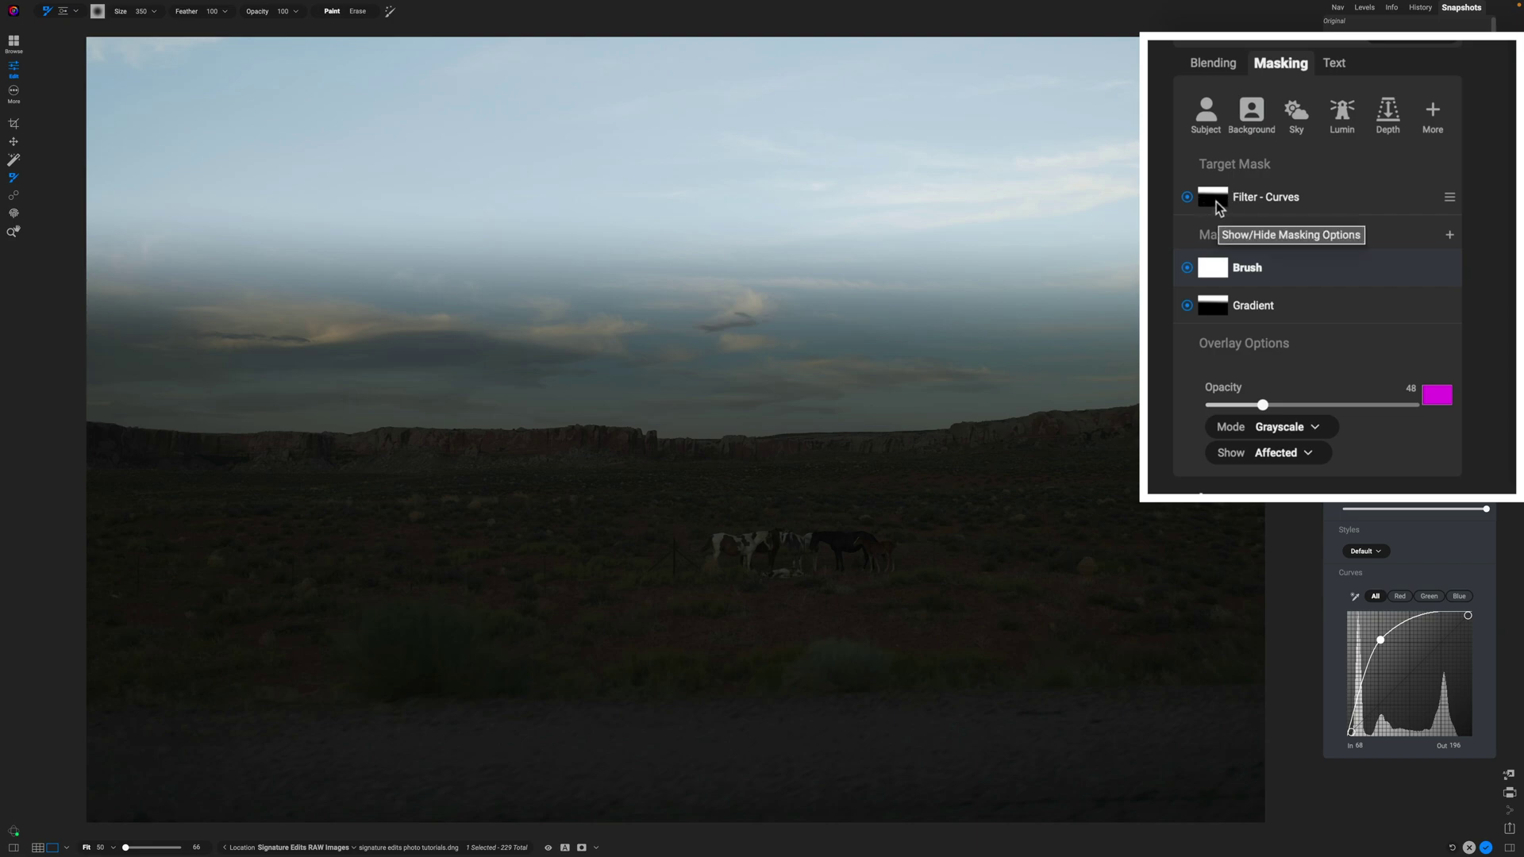
{"action": "left_click", "coordinate": [1218, 208]}
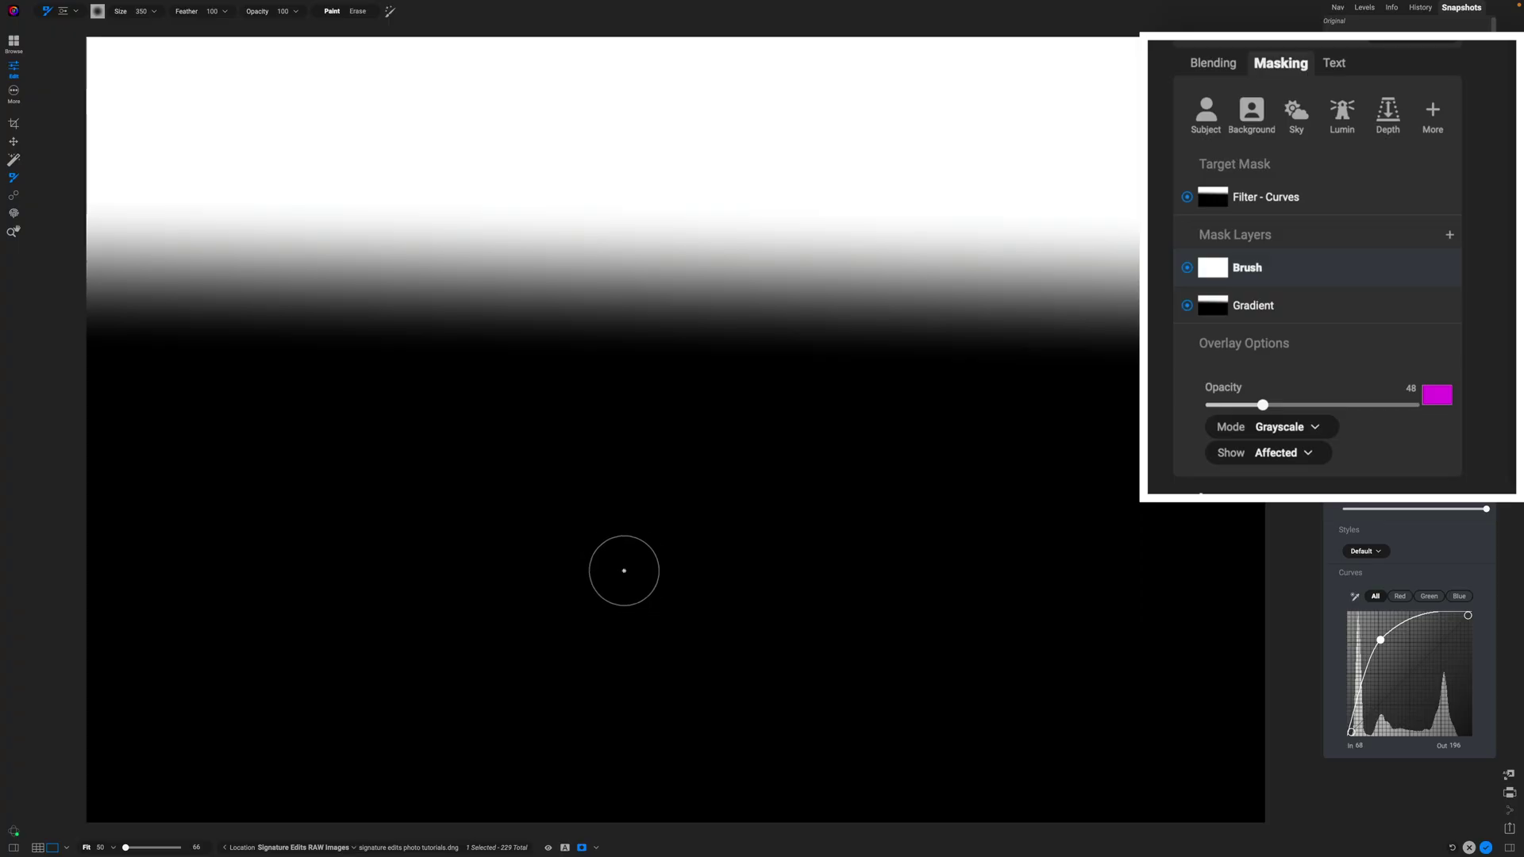
Paint white across the horses, fill the blotchy areas, and extend the mask around their heads.
{"action": "left_click_drag", "start_coordinate": [621, 571], "coordinate": [913, 569]}
{"action": "left_click_drag", "start_coordinate": [805, 568], "coordinate": [621, 571]}
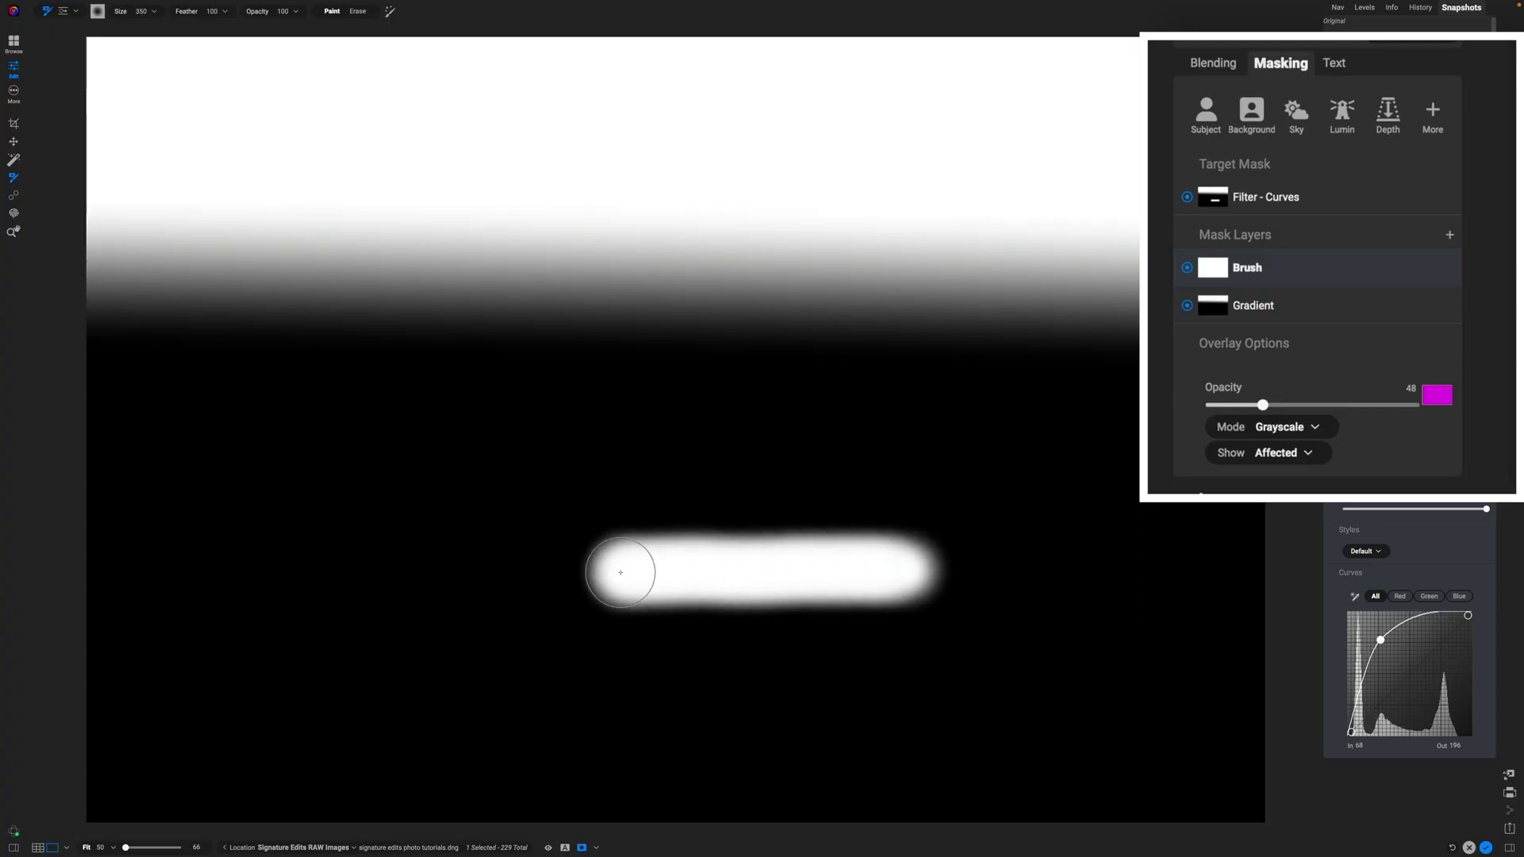
{"action": "key", "text": "ctrl+m"}
{"action": "mouse_move", "coordinate": [726, 599]}
{"action": "left_mouse_down"}
{"action": "mouse_move", "coordinate": [766, 581]}
{"action": "mouse_move", "coordinate": [708, 540]}
{"action": "mouse_move", "coordinate": [878, 547]}
{"action": "mouse_move", "coordinate": [731, 526]}
{"action": "left_mouse_up"}
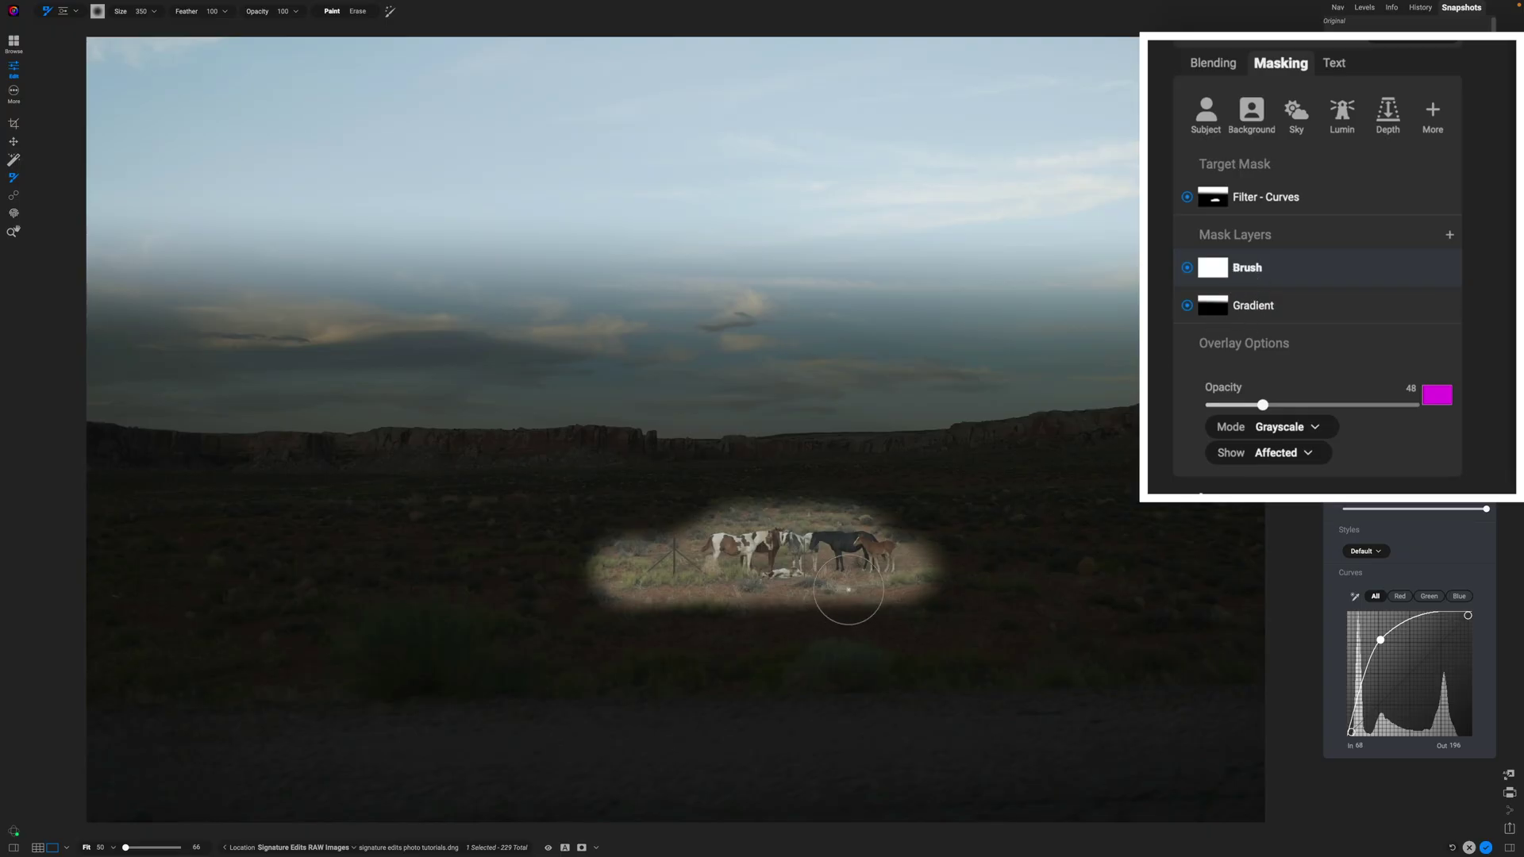
{"action": "left_click", "coordinate": [1449, 235]}
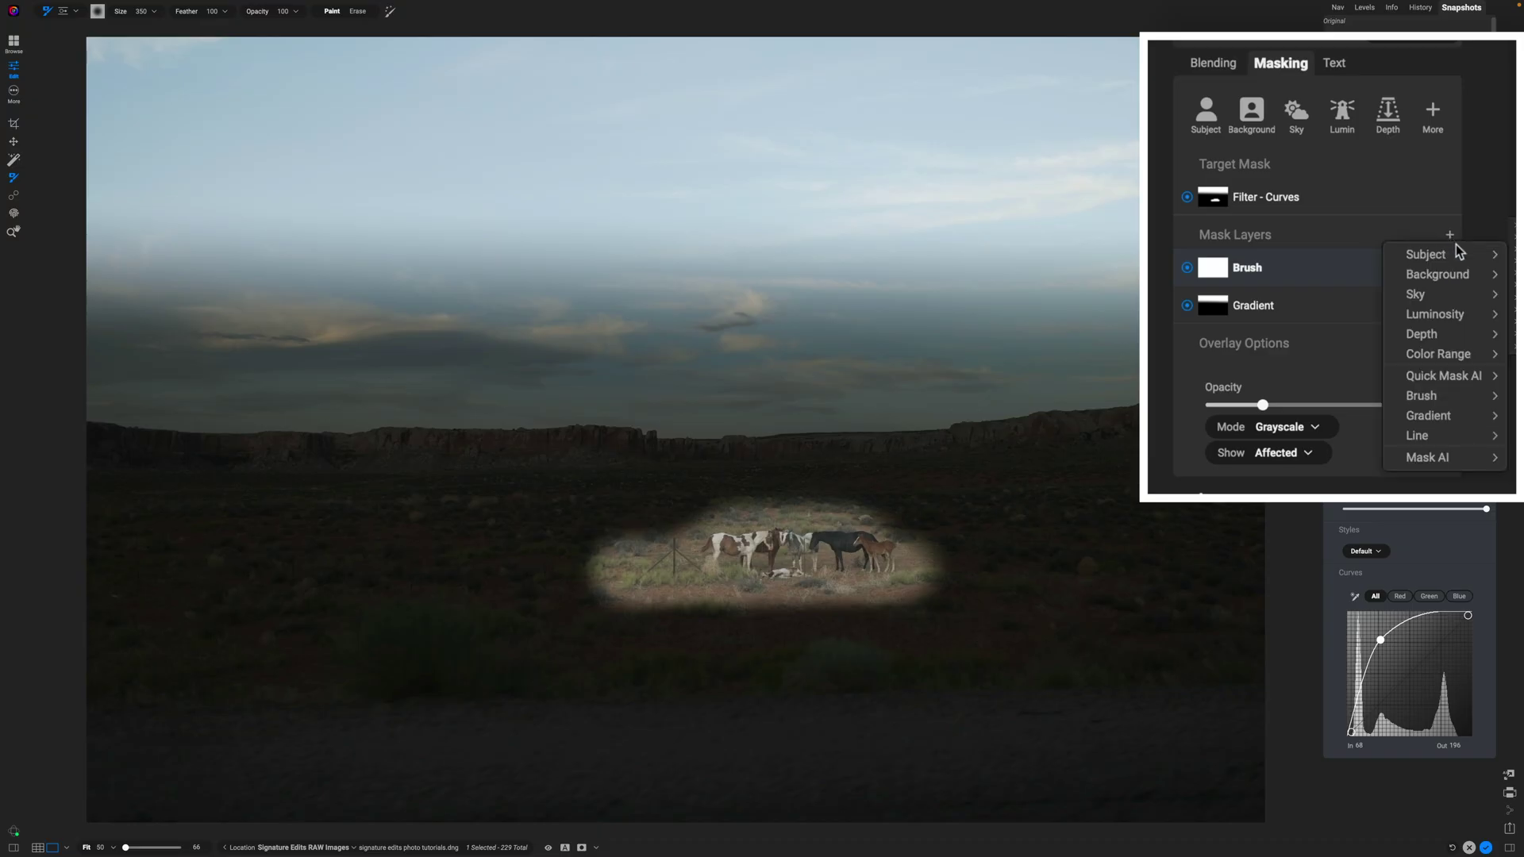
Add a gradient to the Curves mask and rotate it to a steep lower-left diagonal.
{"action": "mouse_move", "coordinate": [1433, 418]}
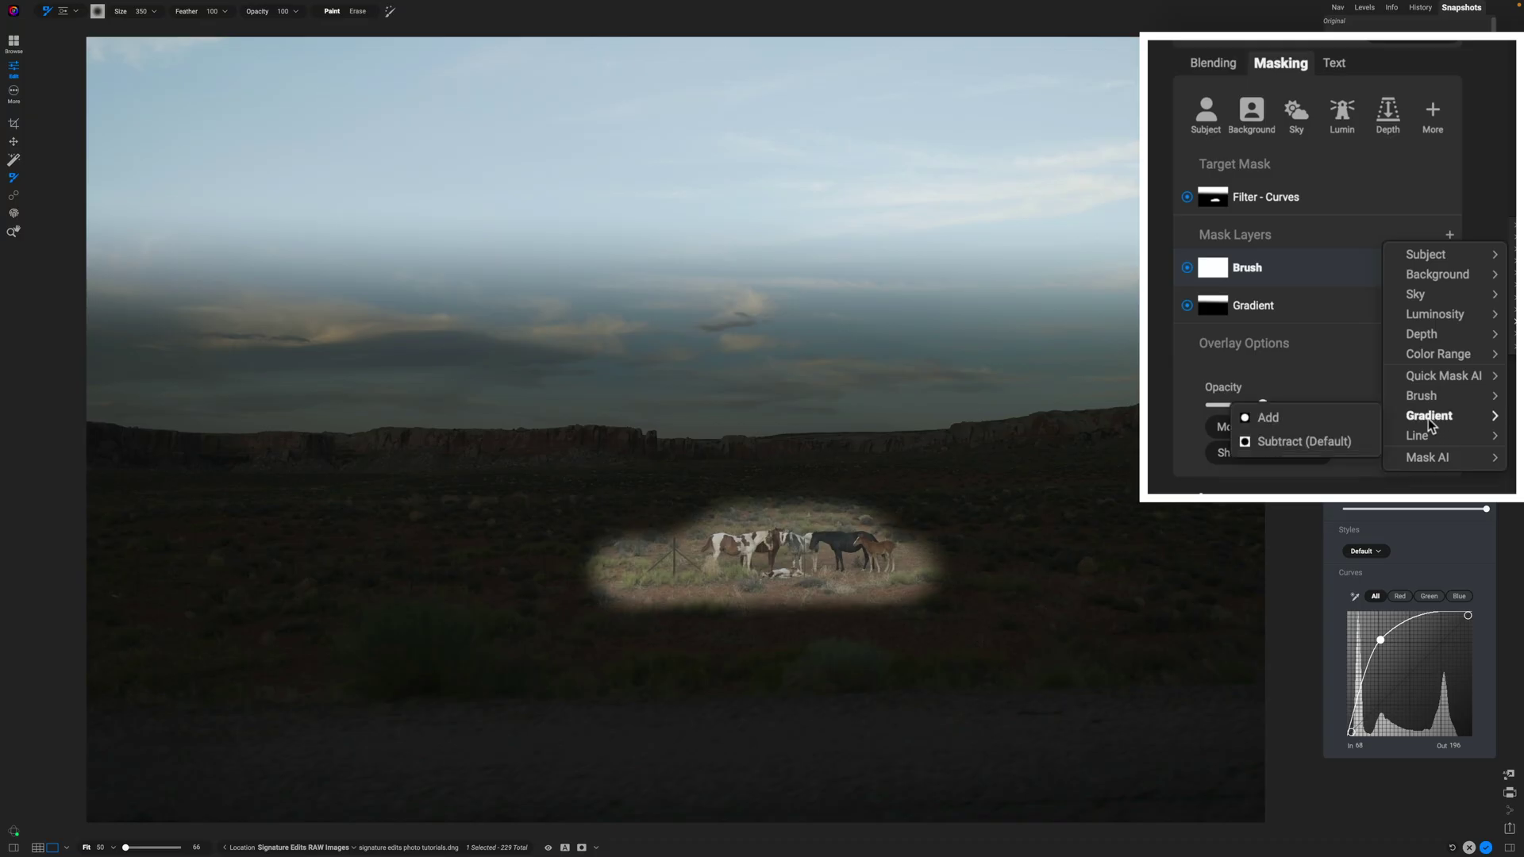
{"action": "left_click", "coordinate": [1269, 421]}
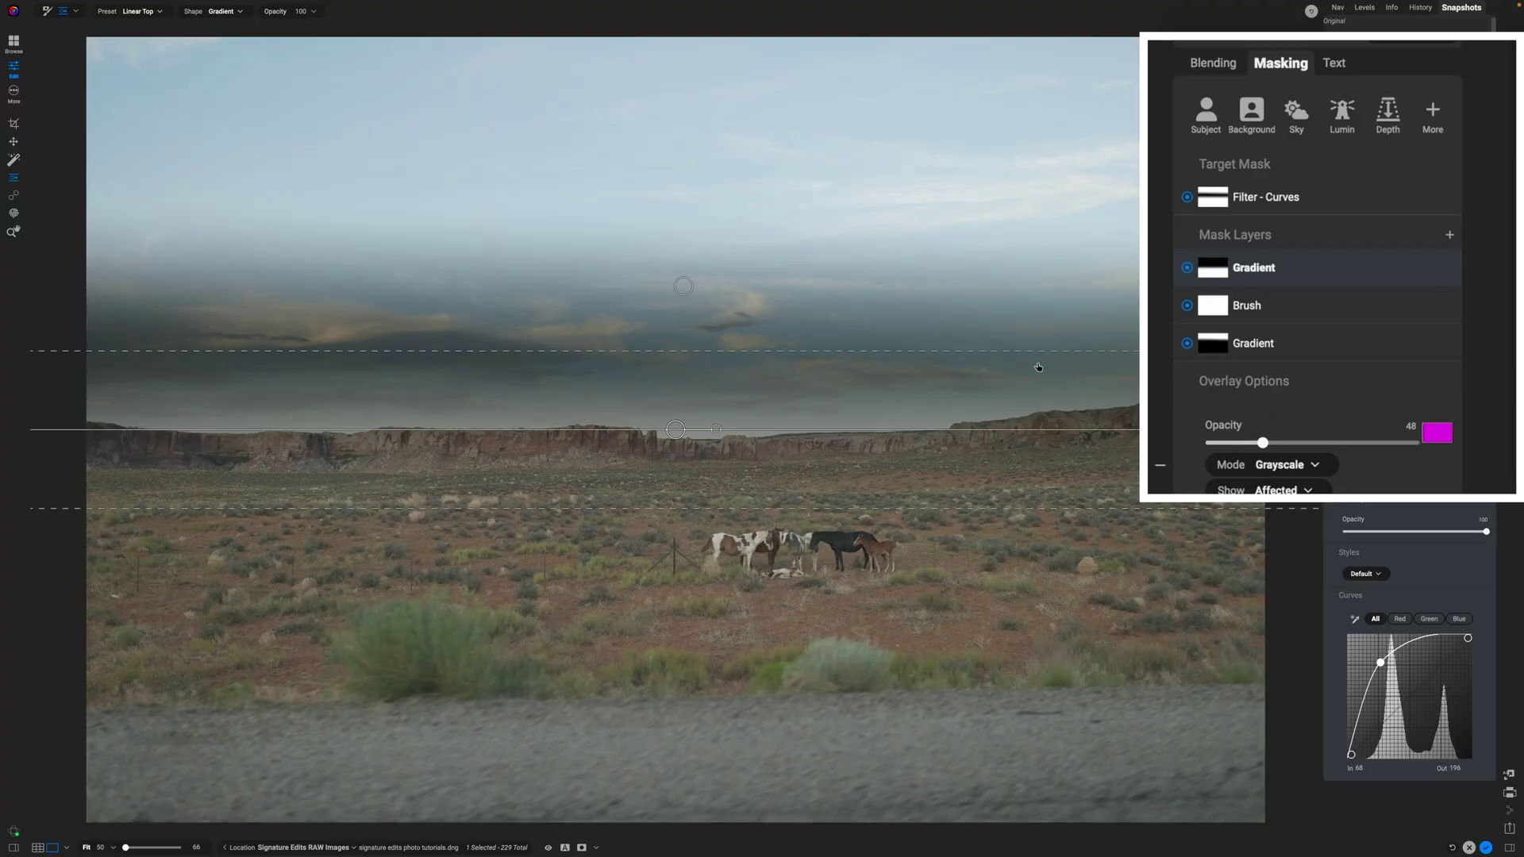
{"action": "key", "text": "o"}
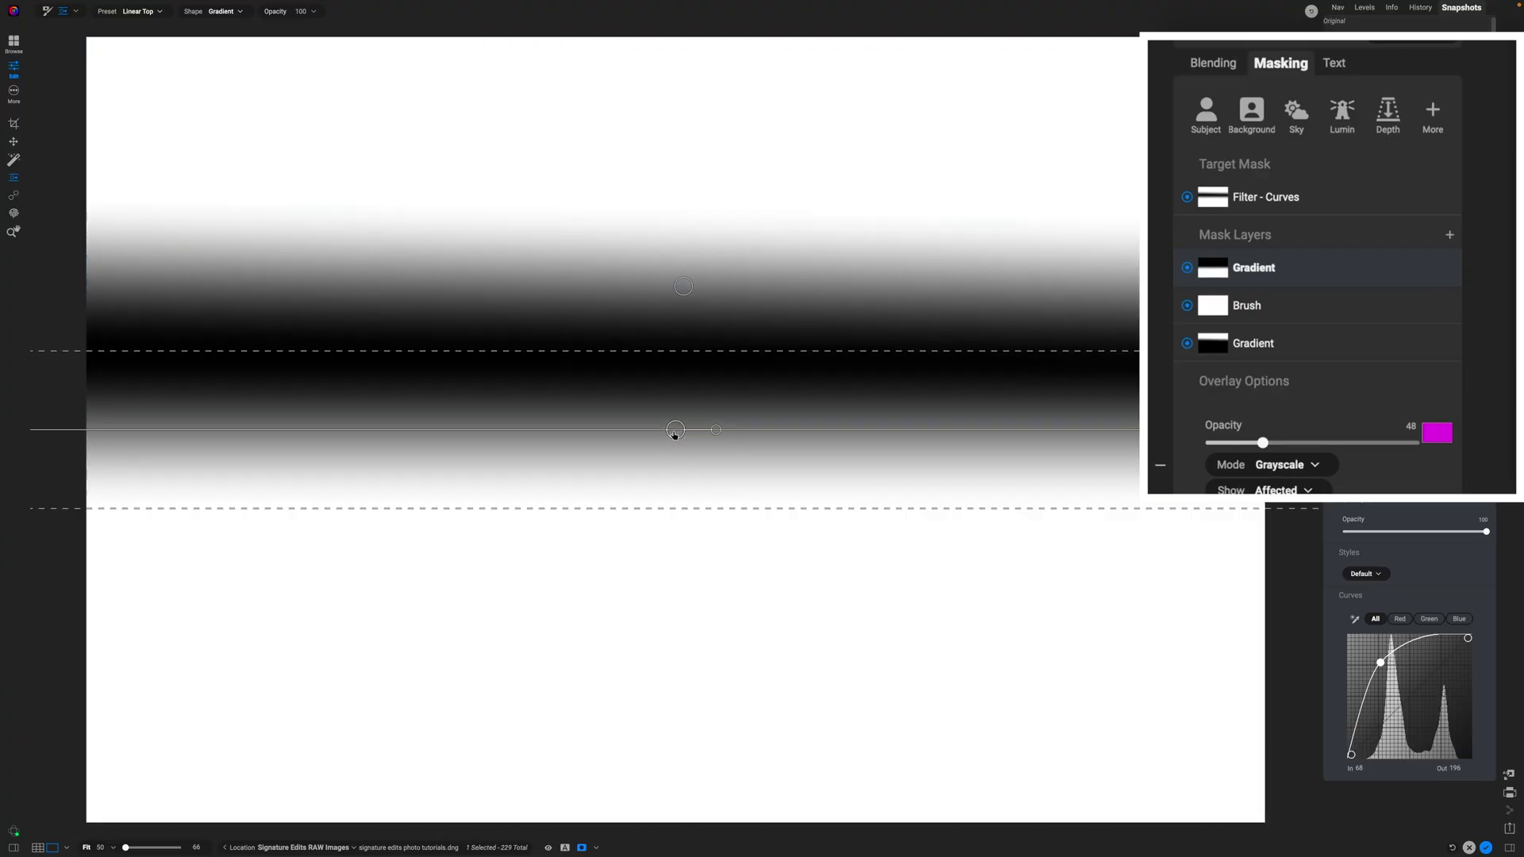
{"action": "left_click_drag", "start_coordinate": [716, 433], "coordinate": [513, 669]}
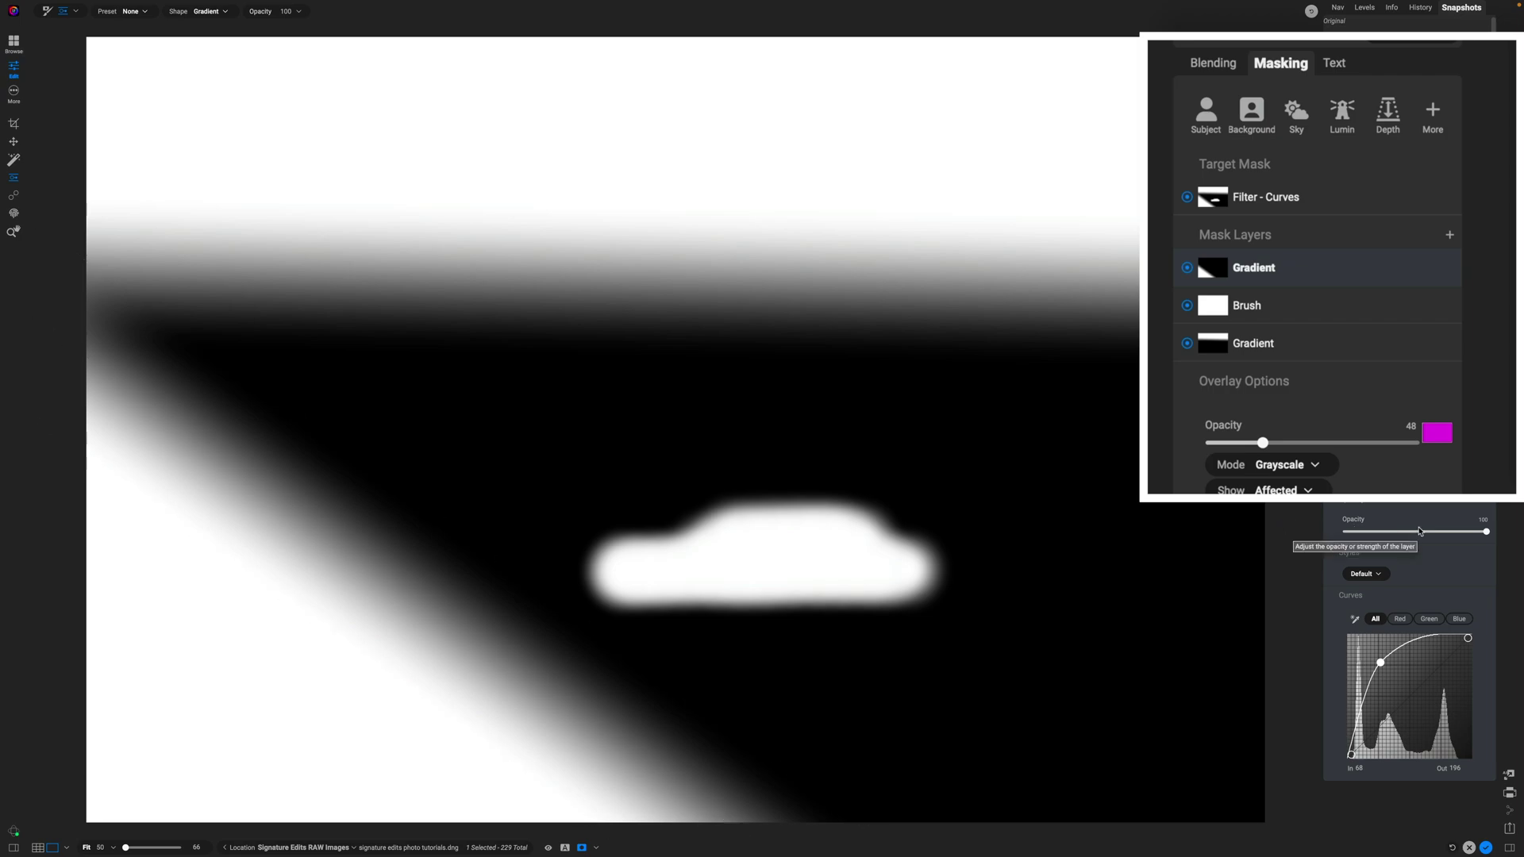
{"action": "key", "text": "ctrl+m"}
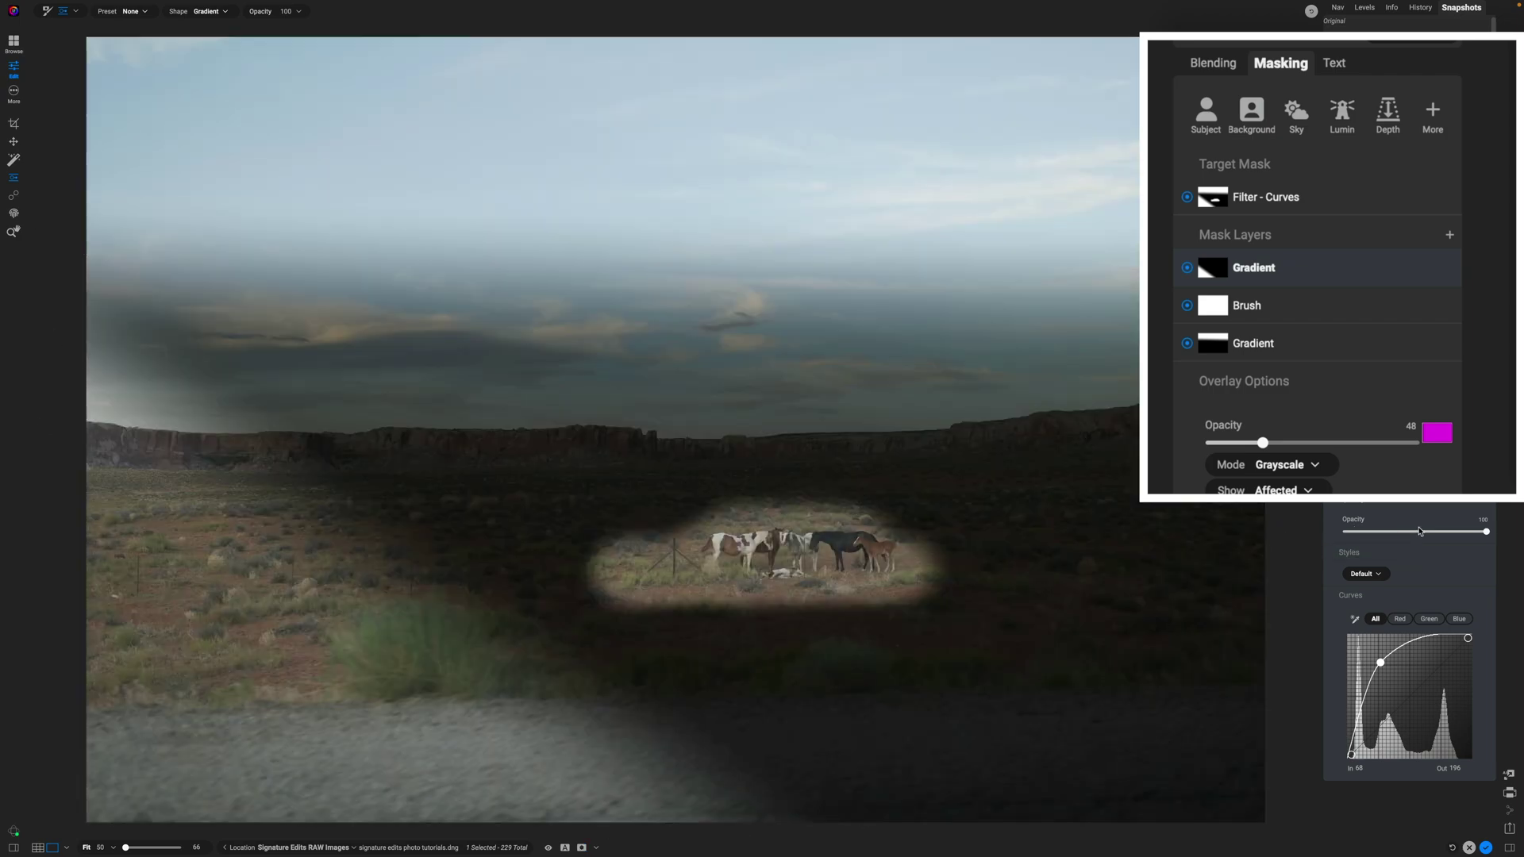